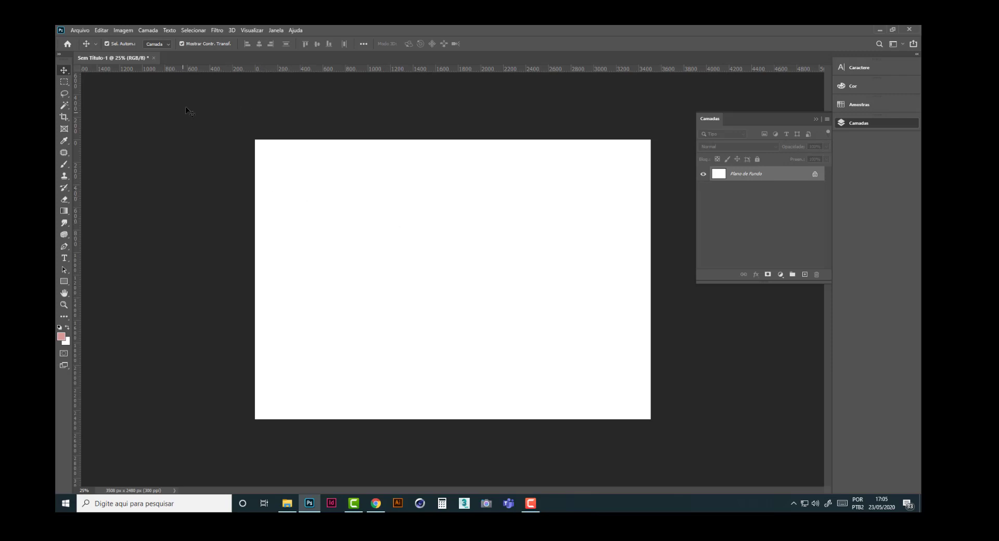
# Place the ZE 7 image as an embedded object and position the large bear in the left half of the canvas
pyautogui.click(80, 30)
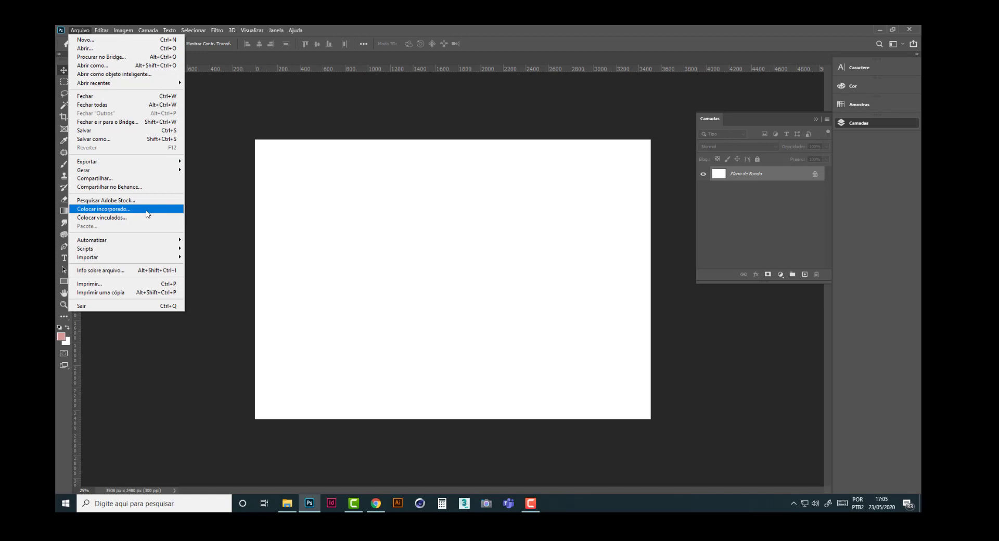
pyautogui.click(166, 211)
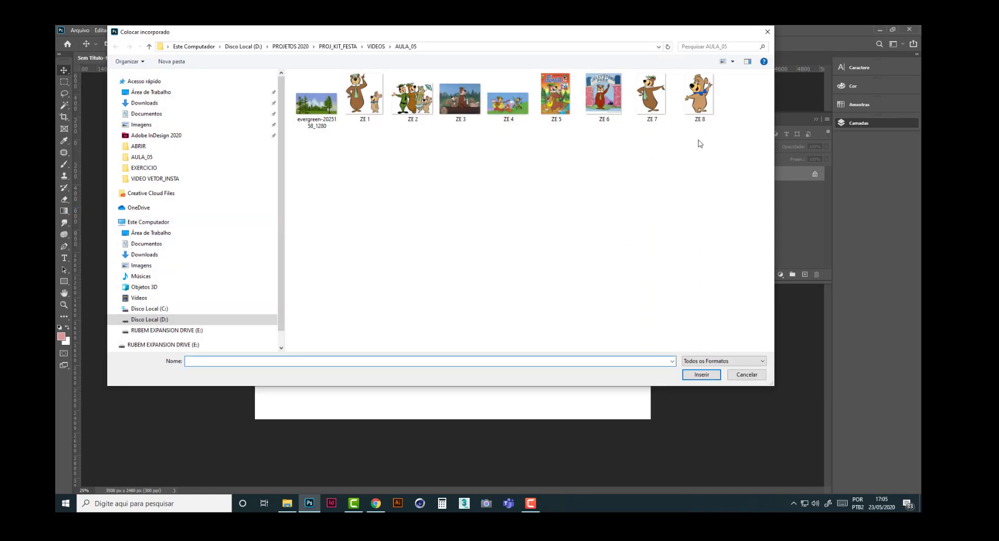
pyautogui.click(654, 104)
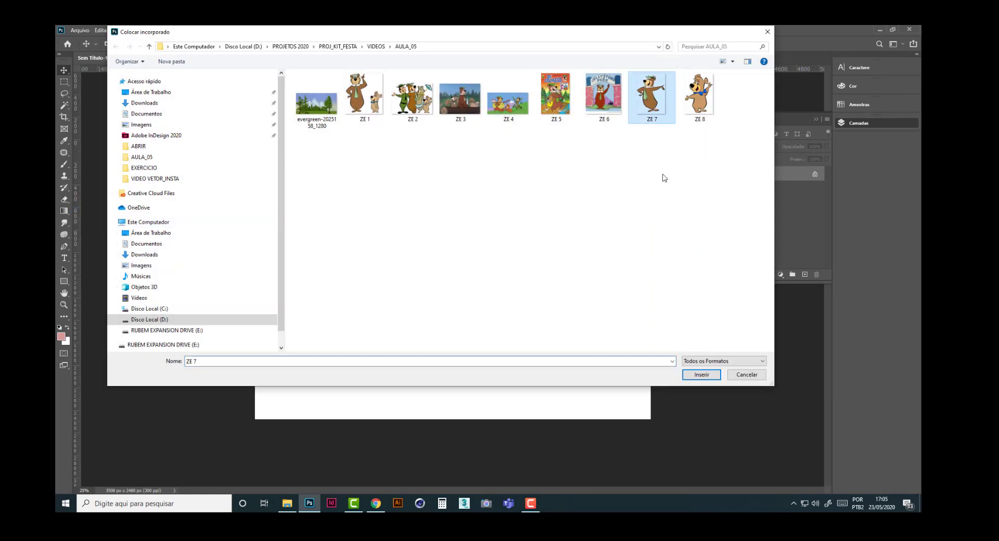
pyautogui.click(702, 374)
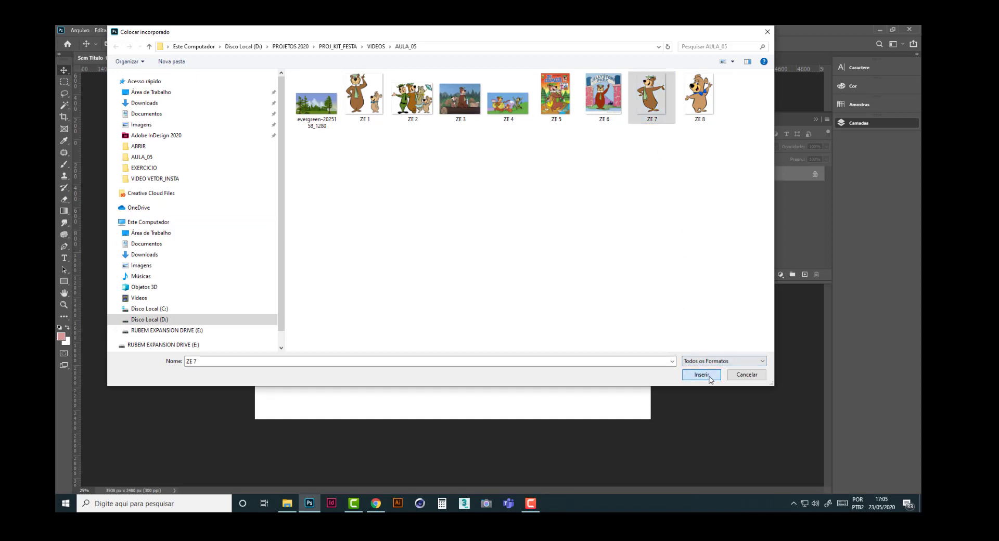
pyautogui.moveTo(452, 301); pyautogui.dragTo(345, 289)
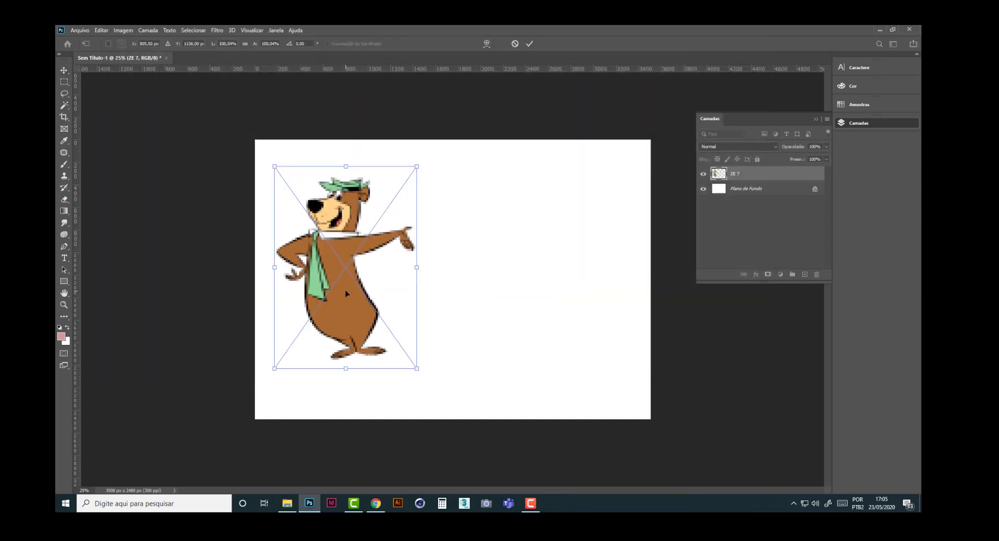
pyautogui.press('Return')
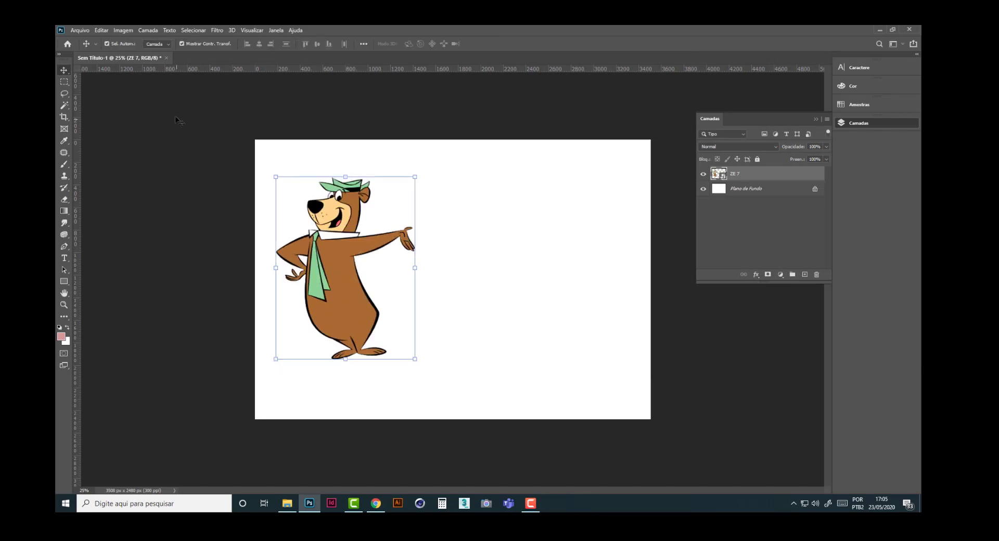
# Place the ZE 8 image as an embedded object and move the small bear near the canvas's right side, feet level with the large bear's
pyautogui.click(79, 30)
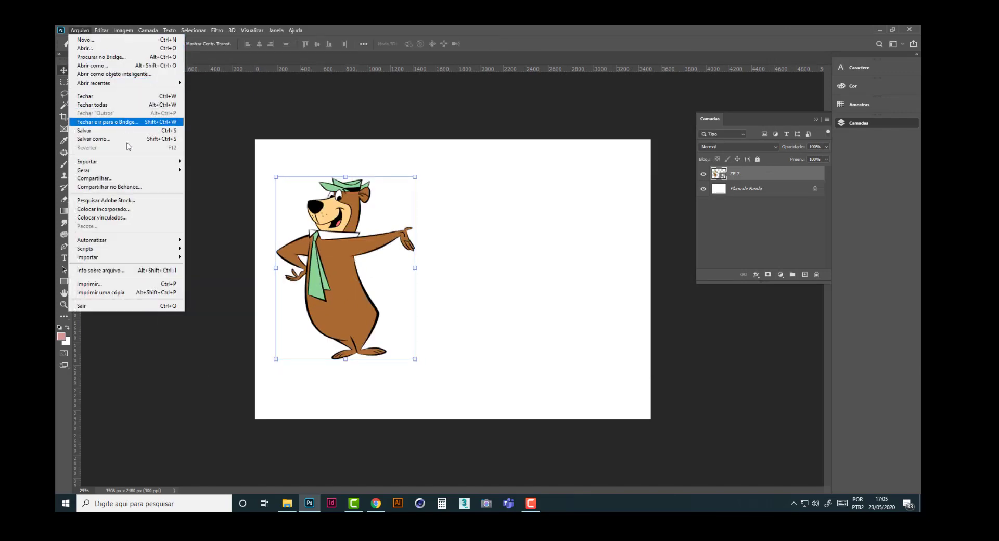
pyautogui.click(145, 210)
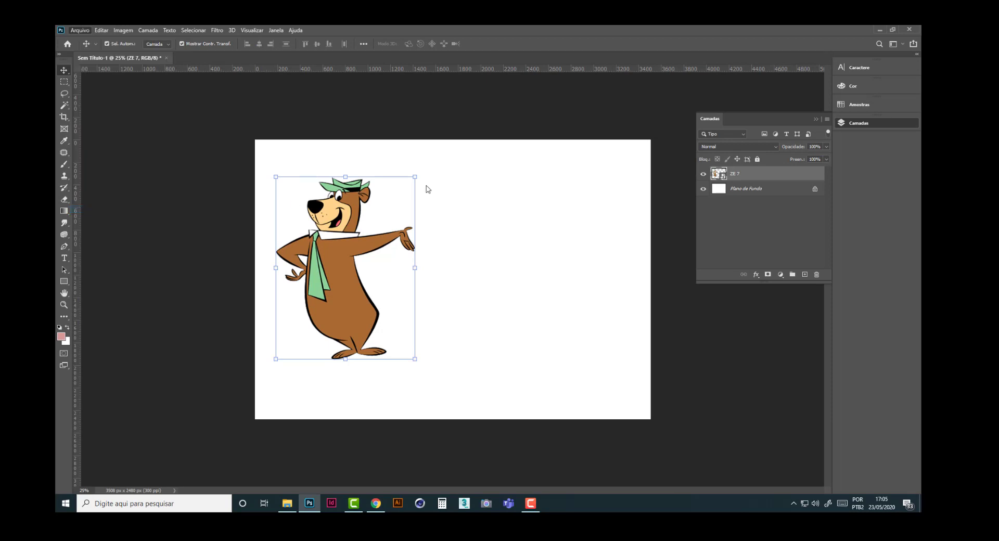
pyautogui.click(698, 111)
pyautogui.doubleClick(698, 111)
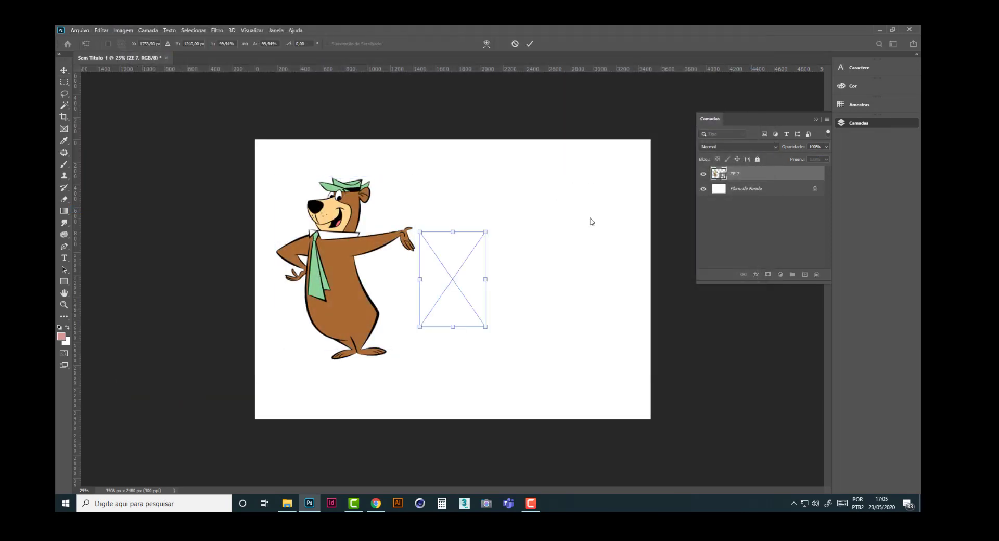
pyautogui.press('Return')
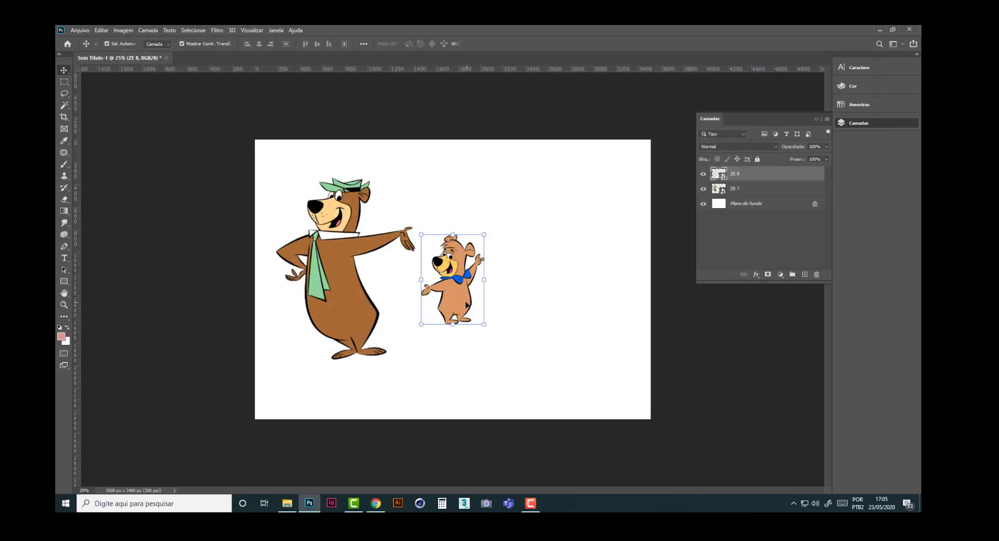
pyautogui.moveTo(465, 304); pyautogui.dragTo(594, 338)
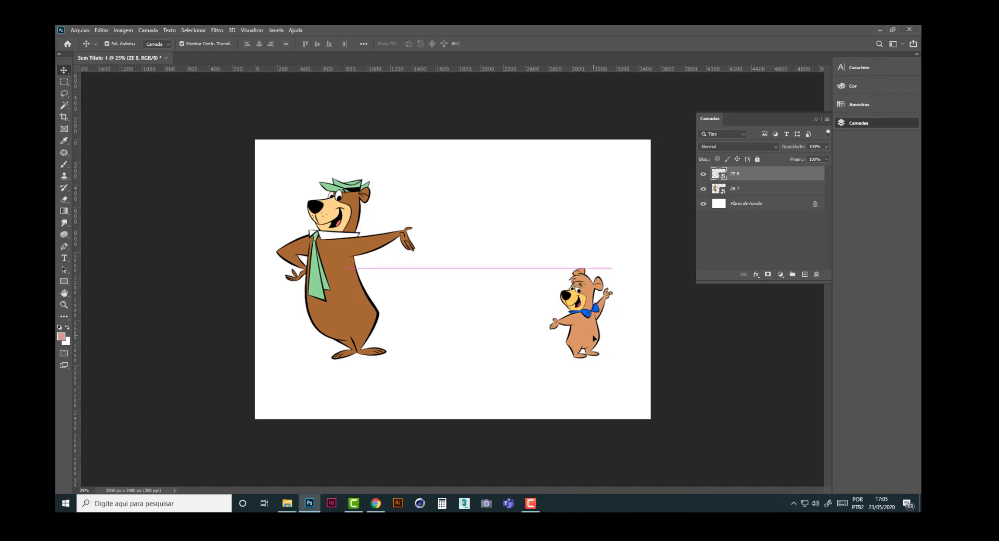
# Overlap the small bear on the large bear's body and select each bear's layer in turn to compare the stacking order
pyautogui.click(339, 317)
pyautogui.click(581, 339)
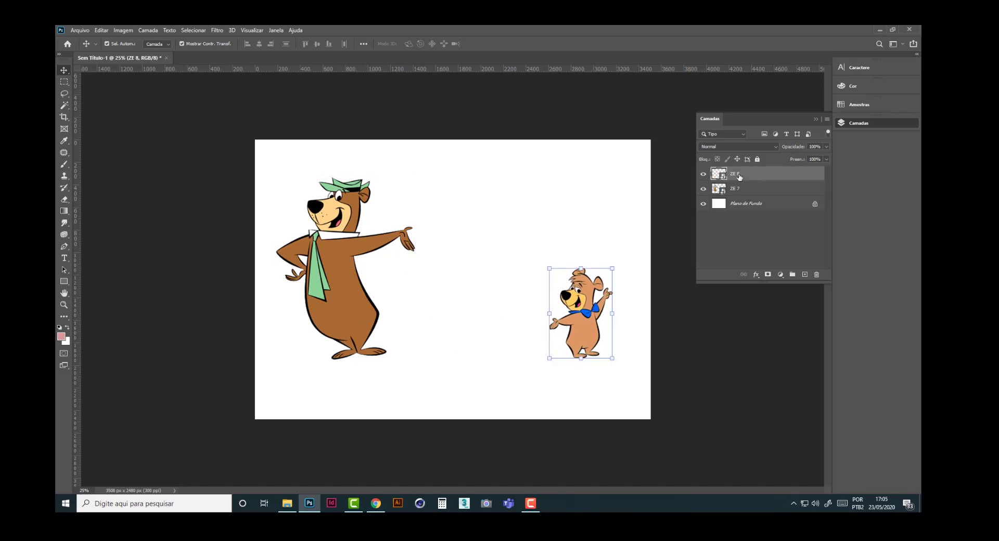
pyautogui.click(750, 192)
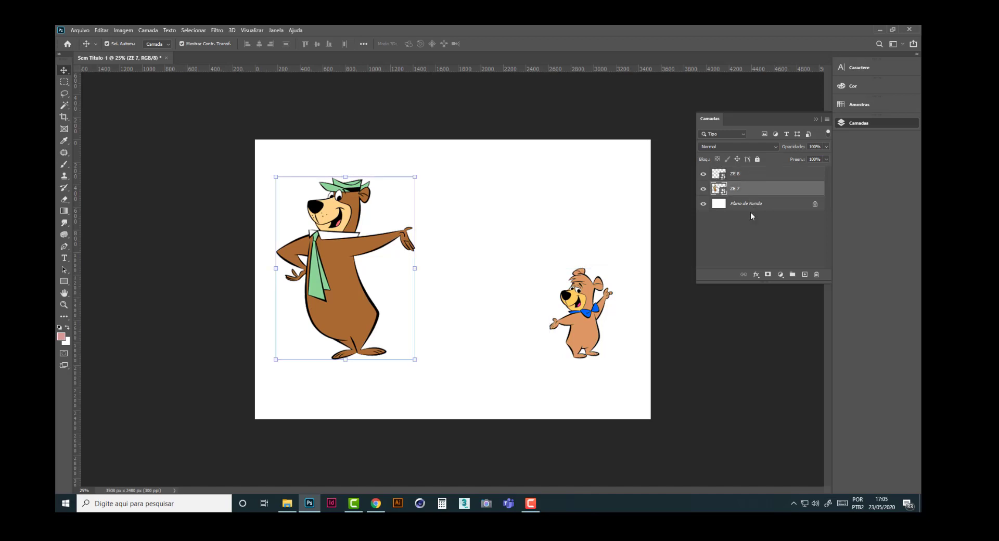
pyautogui.click(746, 180)
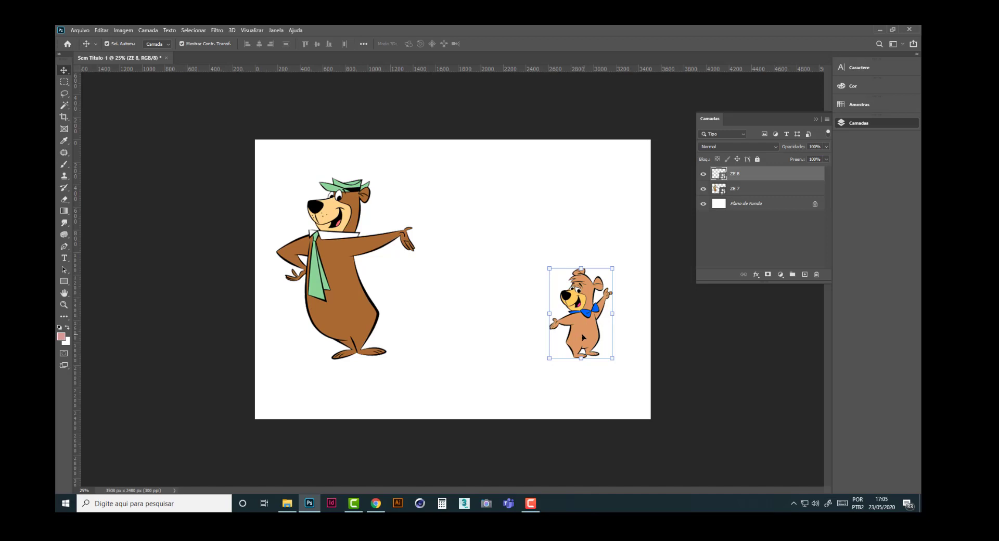
pyautogui.moveTo(584, 337); pyautogui.dragTo(364, 307)
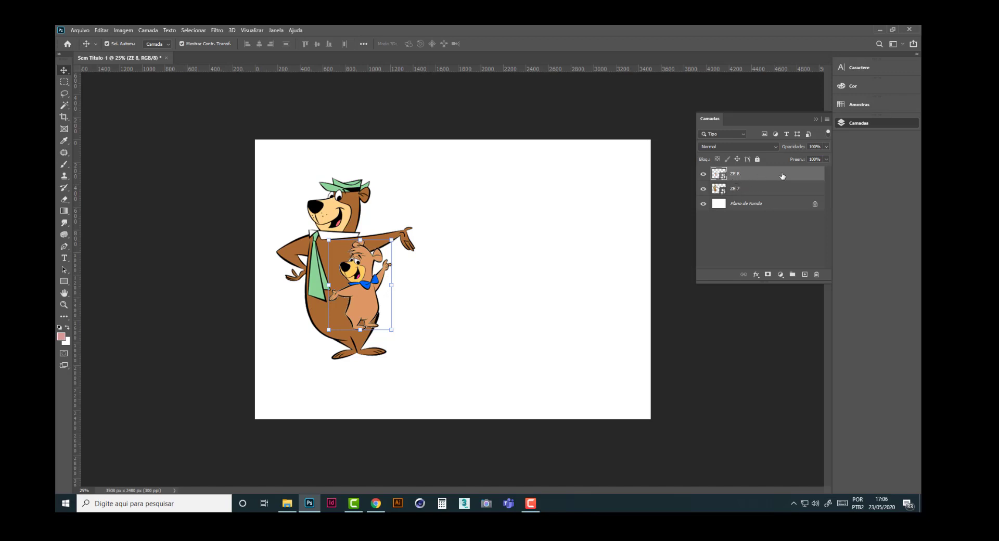
pyautogui.click(750, 190)
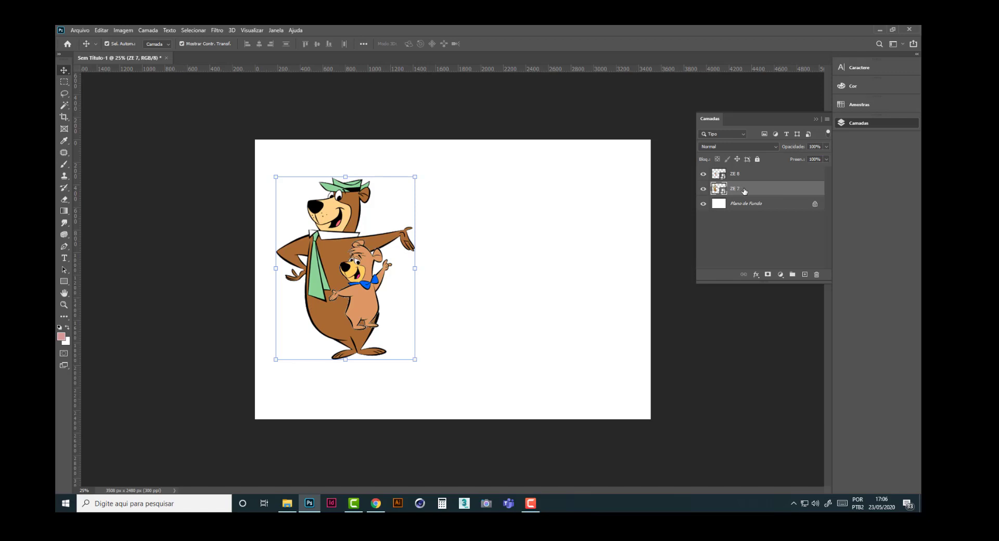
pyautogui.click(756, 177)
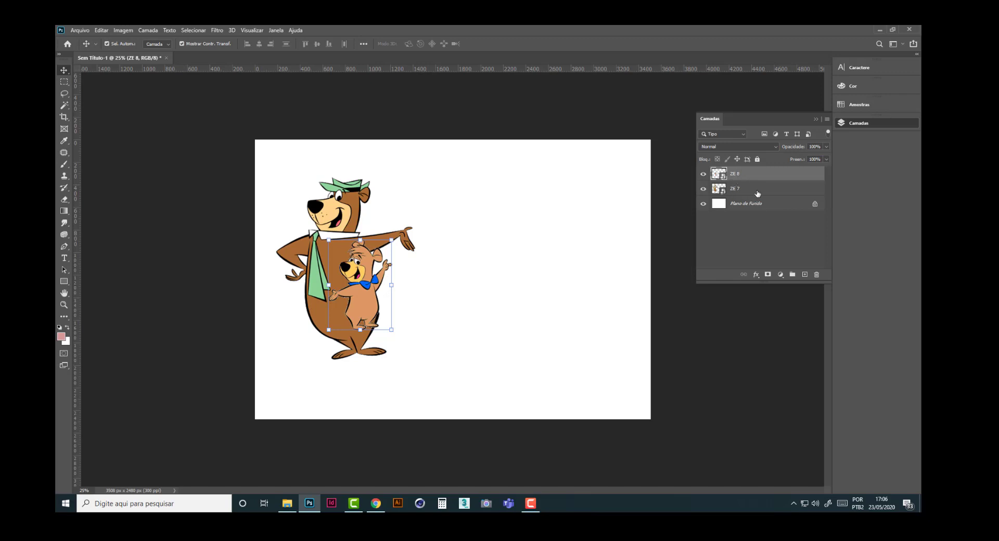
# Rename layer ZE 8 as catatau and layer ZE 7 as zecomeia, and move the small bear clear of the large bear, to its right
pyautogui.doubleClick(736, 174)
pyautogui.click(738, 192)
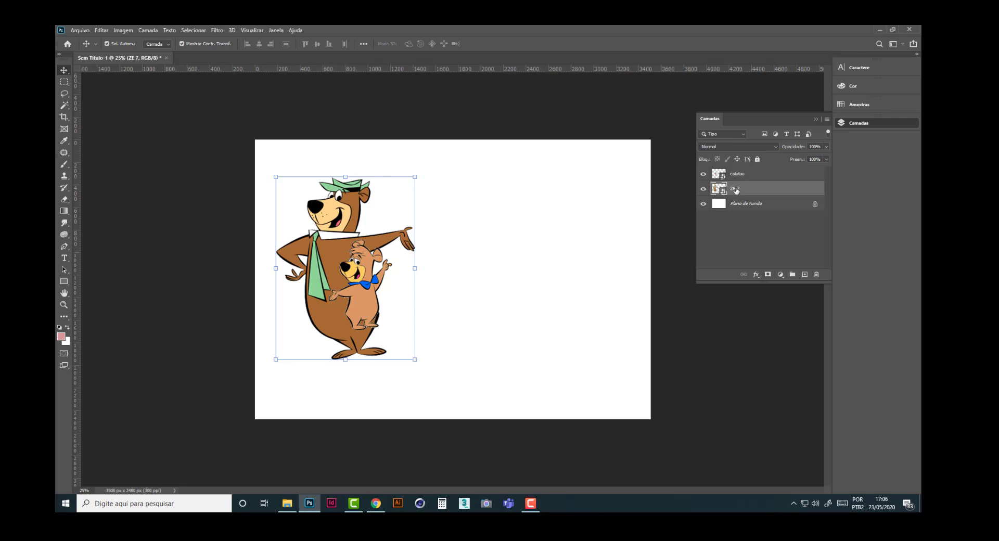
pyautogui.doubleClick(735, 190)
pyautogui.write('zecomeia')
pyautogui.moveTo(368, 310); pyautogui.dragTo(542, 339)
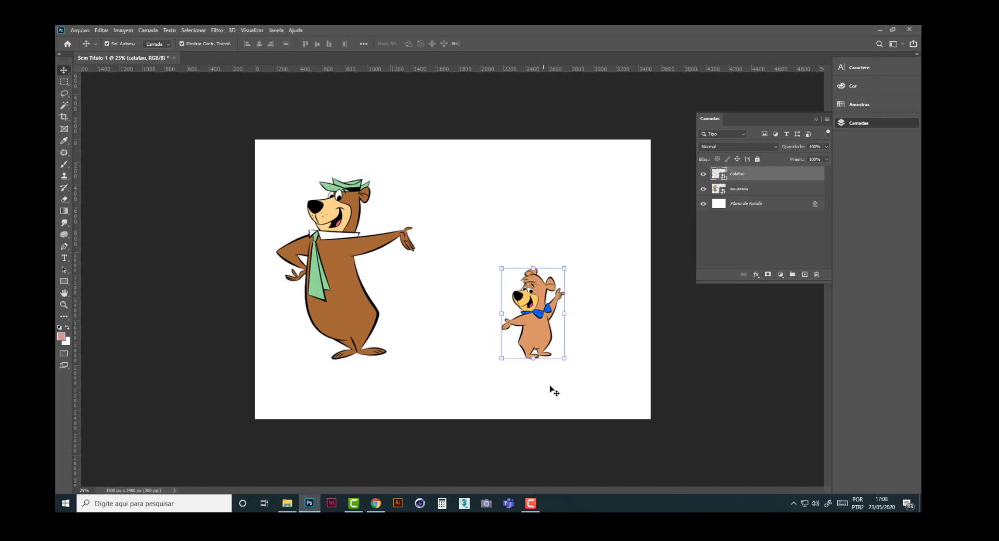
# Convert the locked background into a regular layer named paisagem
pyautogui.click(747, 205)
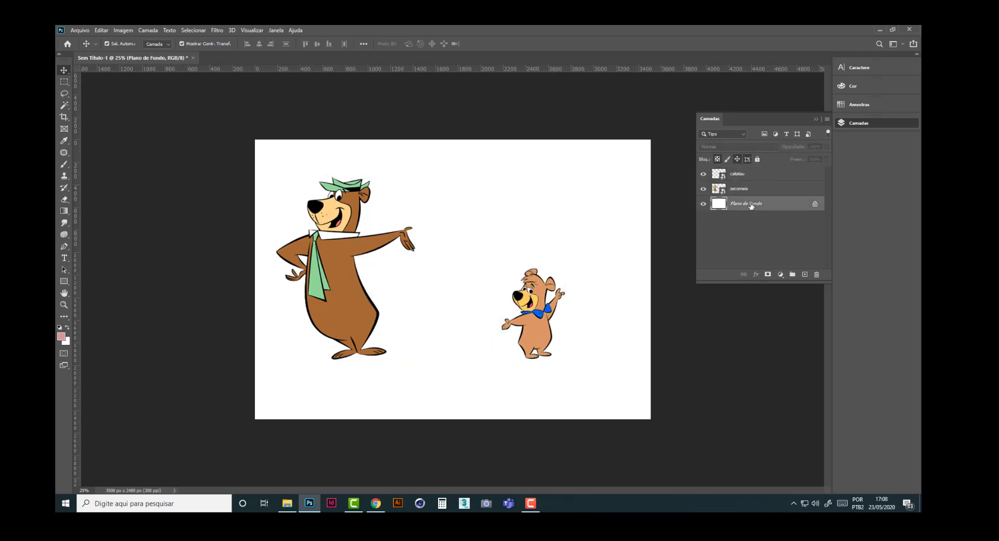
pyautogui.doubleClick(746, 206)
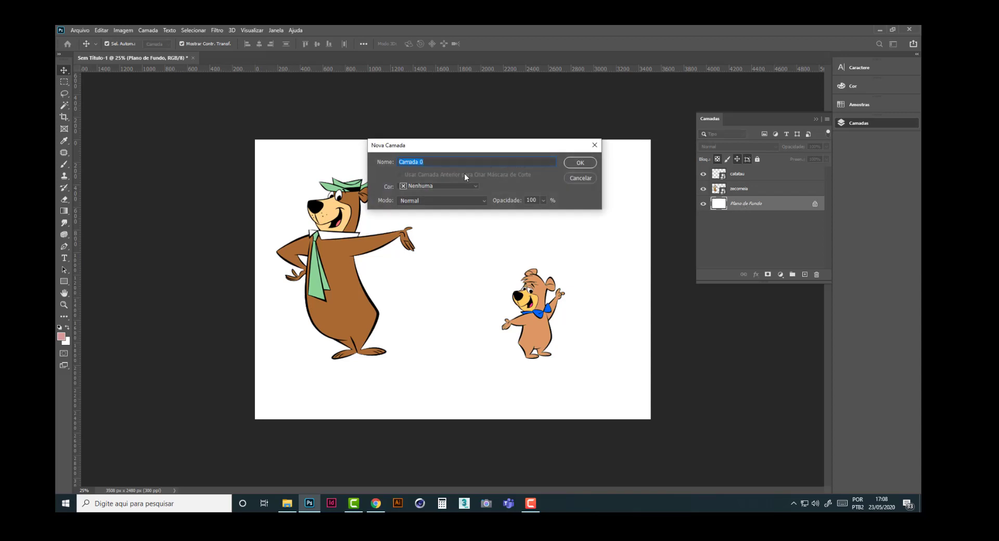
pyautogui.write('paisagem')
pyautogui.click(576, 163)
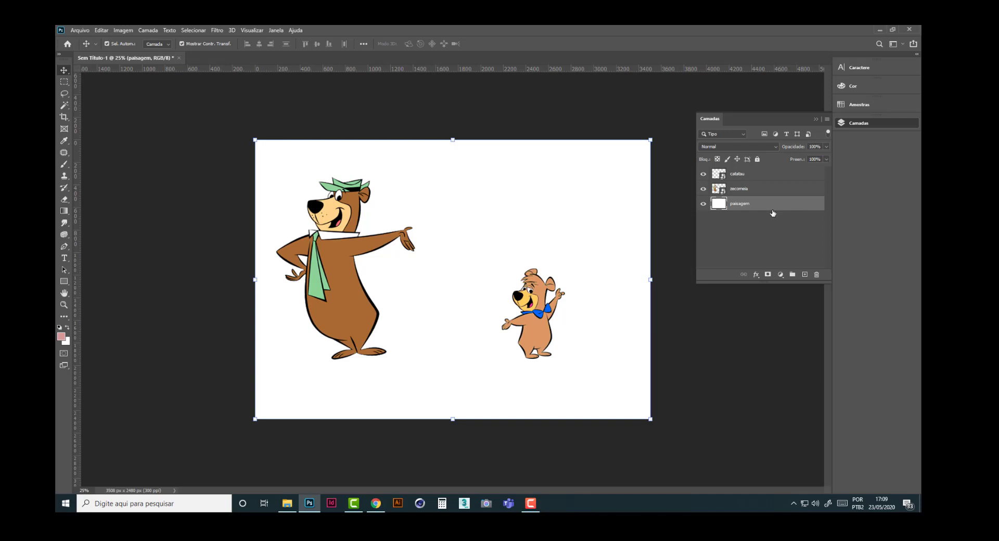
# Place the evergreen-2025158_1280 image as an embedded object and align it with the bottom edge of the canvas
pyautogui.click(78, 31)
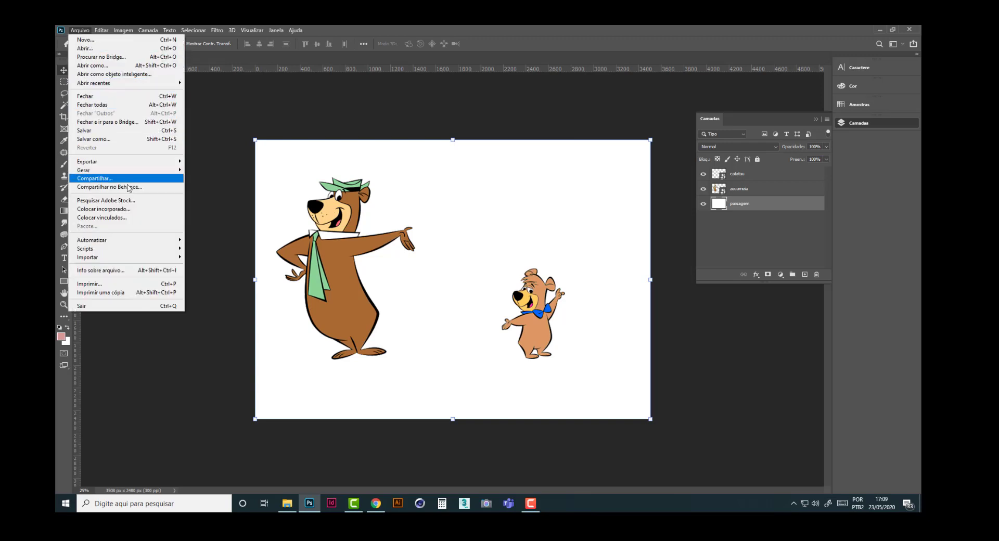
pyautogui.click(130, 209)
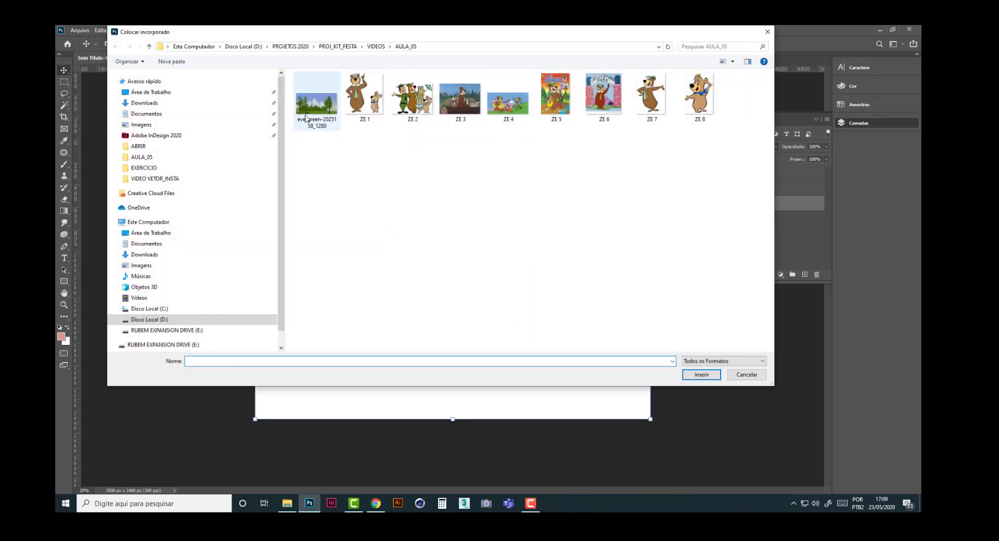
pyautogui.doubleClick(313, 99)
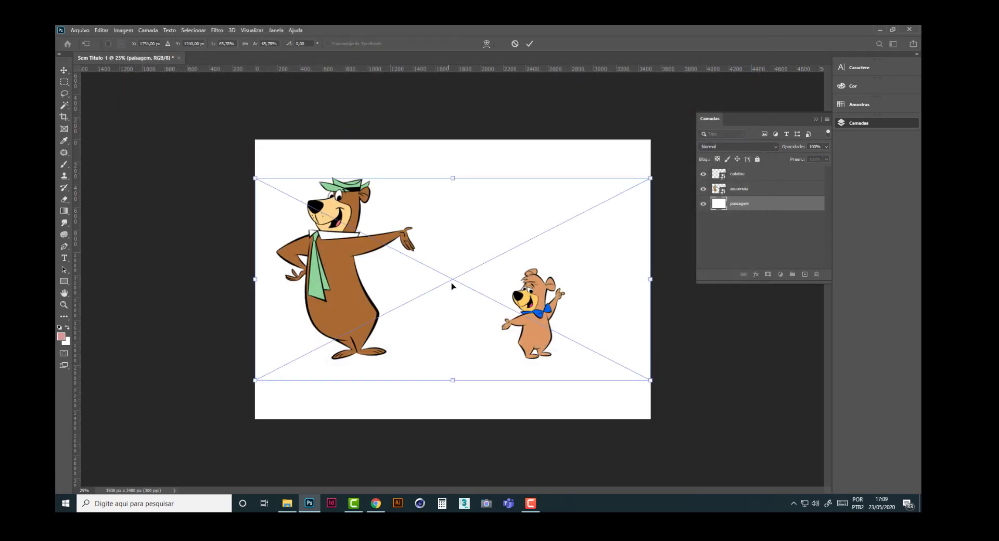
pyautogui.moveTo(439, 294); pyautogui.dragTo(438, 332)
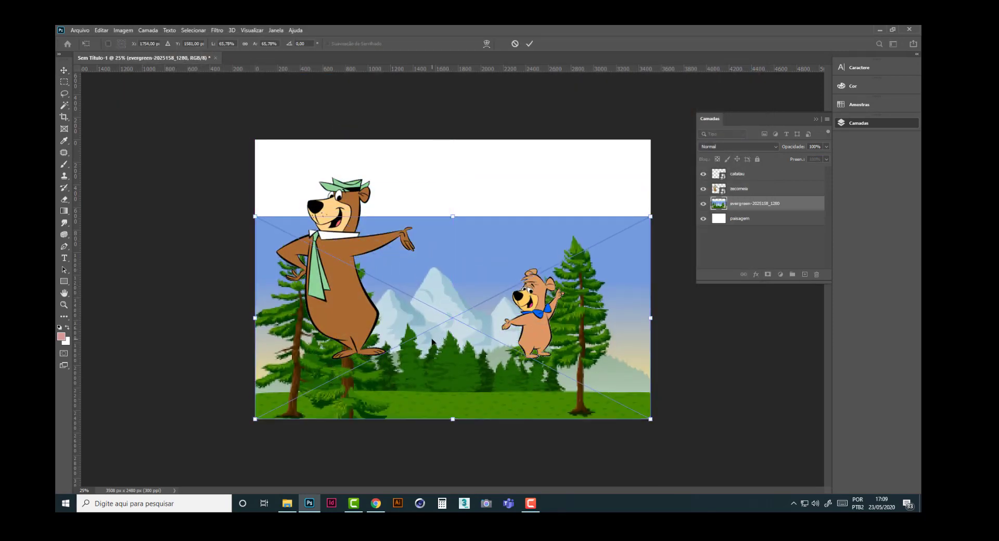
pyautogui.press('Return')
# Move both bears down onto the grass at the bottom of the landscape
pyautogui.moveTo(352, 325); pyautogui.dragTo(345, 363)
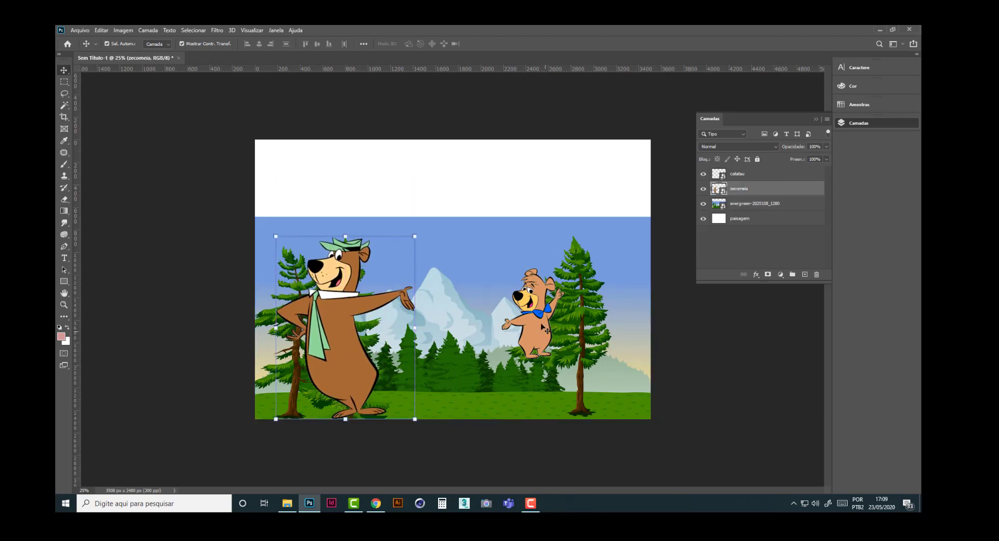
pyautogui.moveTo(545, 329); pyautogui.dragTo(532, 391)
pyautogui.moveTo(347, 370); pyautogui.dragTo(365, 368)
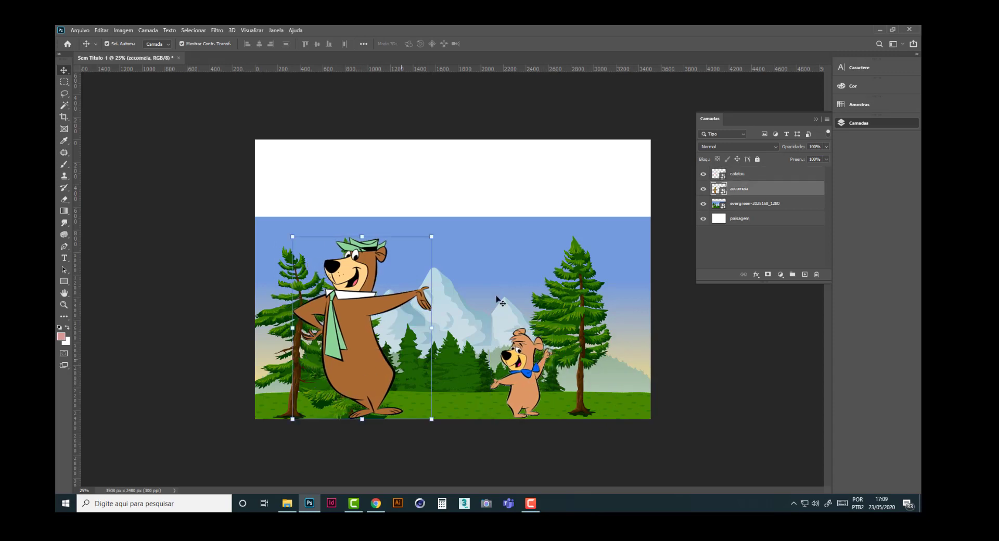
# Enlarge the landscape to about 83% width and 93% height so it covers the whole canvas
pyautogui.click(492, 243)
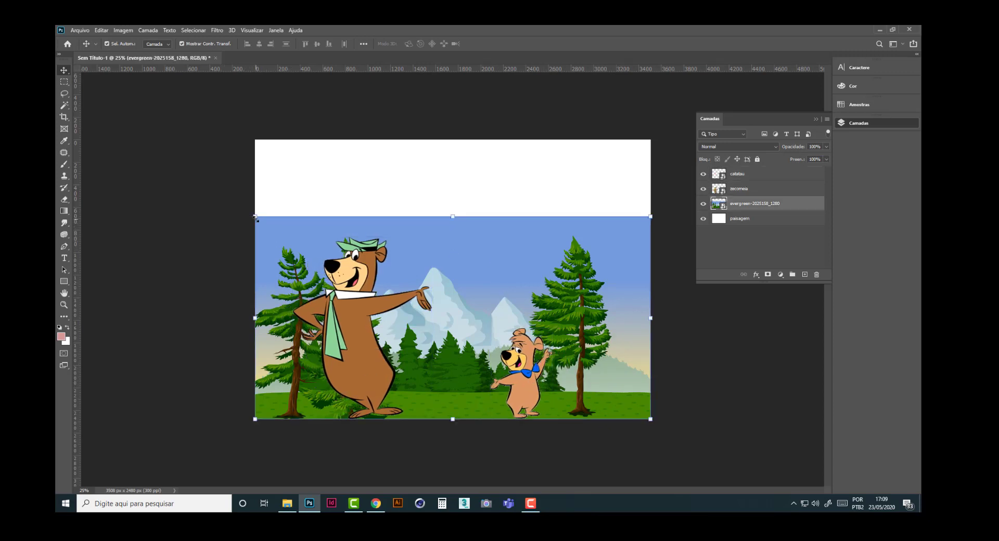
pyautogui.moveTo(255, 217); pyautogui.dragTo(199, 140)
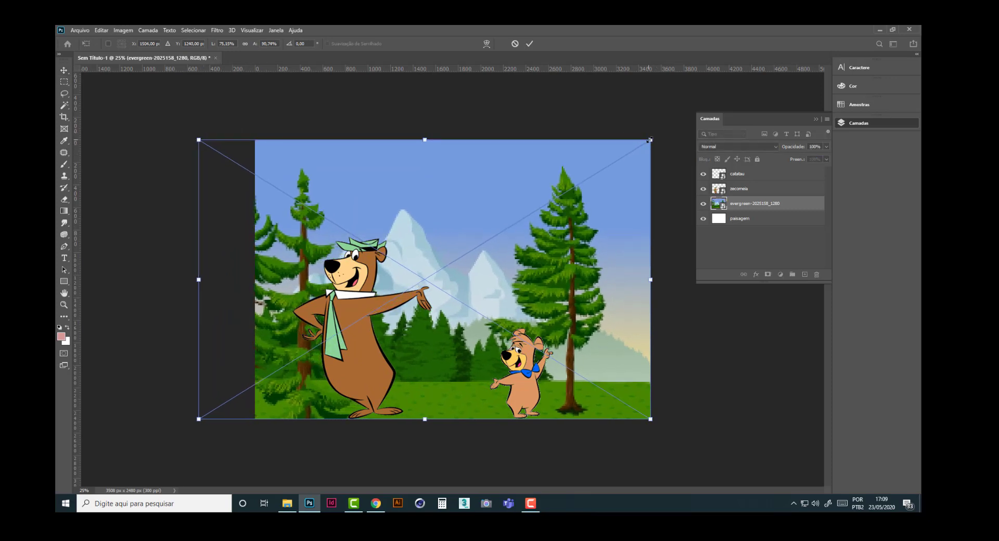
pyautogui.moveTo(651, 140); pyautogui.dragTo(696, 133)
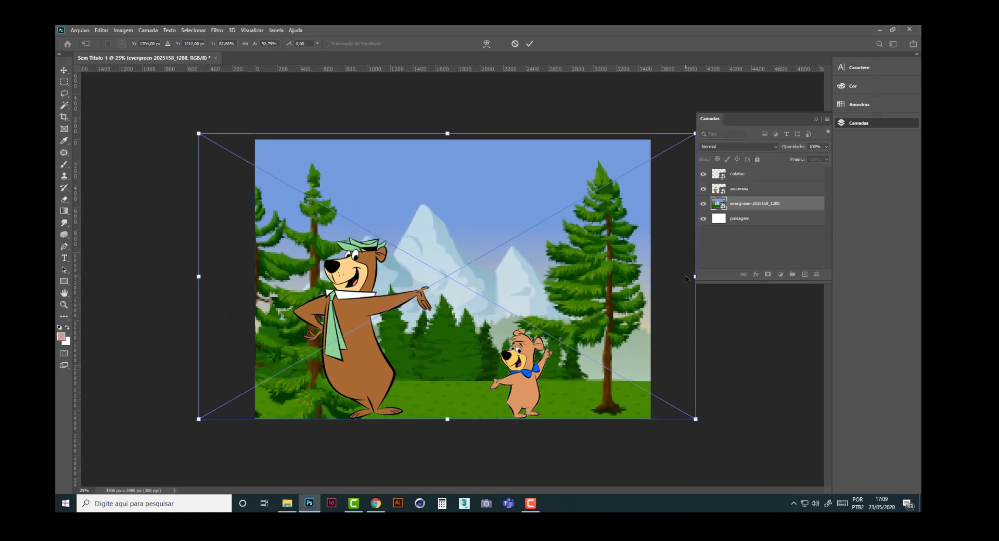
pyautogui.click(650, 449)
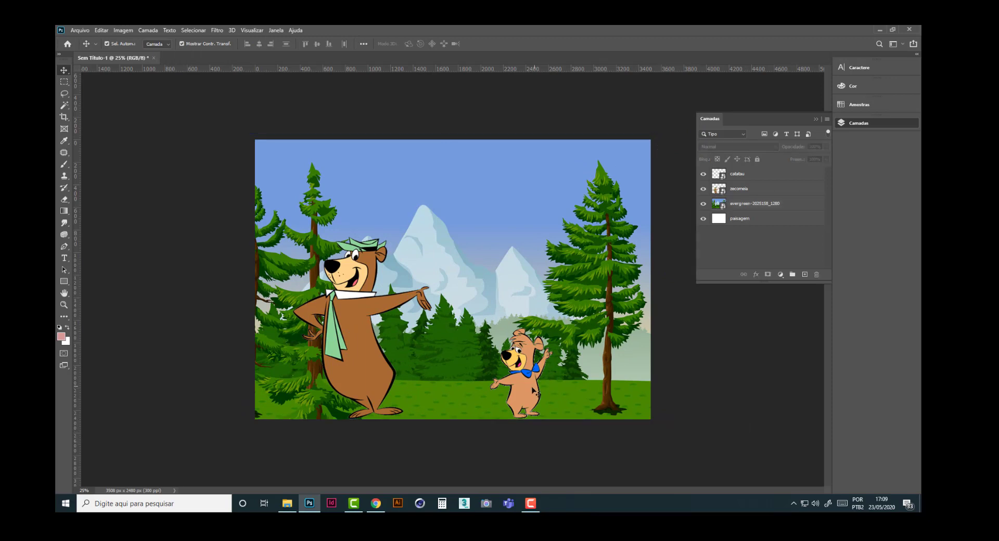
# Shift the landscape to the left and bring the two bears closer together between the large pine trees
pyautogui.moveTo(461, 312); pyautogui.dragTo(469, 283)
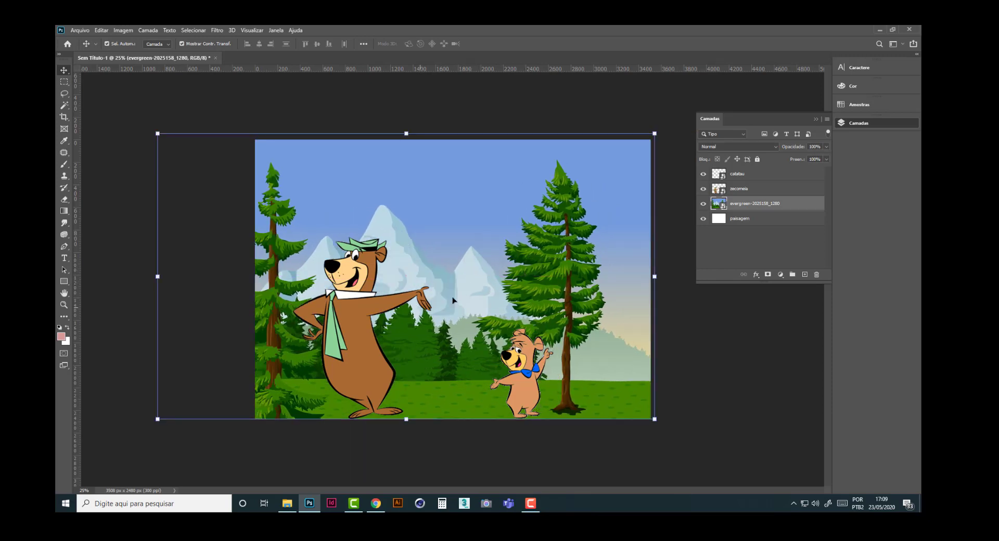
pyautogui.moveTo(362, 367); pyautogui.dragTo(386, 367)
pyautogui.moveTo(521, 385)
pyautogui.mouseDown()
pyautogui.moveTo(614, 396)
pyautogui.moveTo(529, 398)
pyautogui.mouseUp()
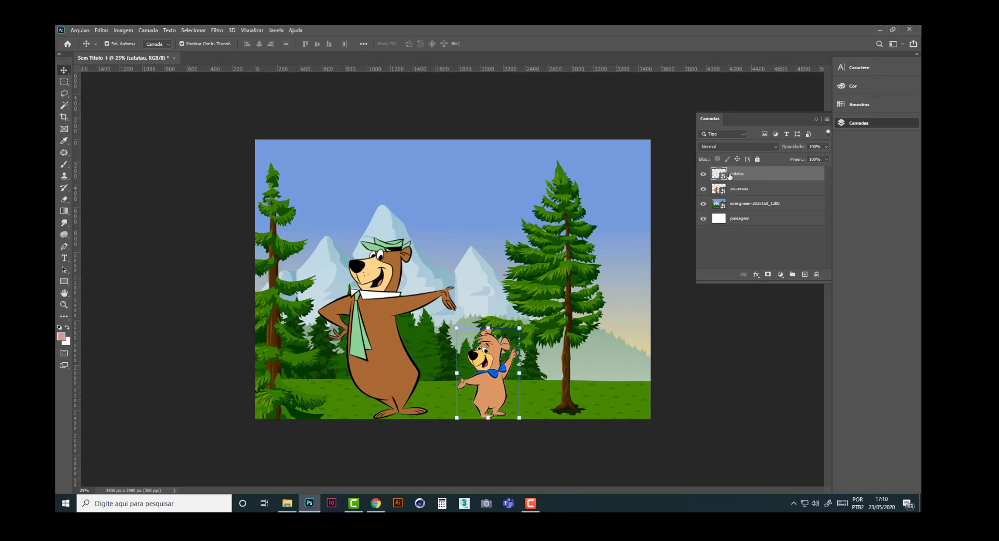
pyautogui.click(739, 221)
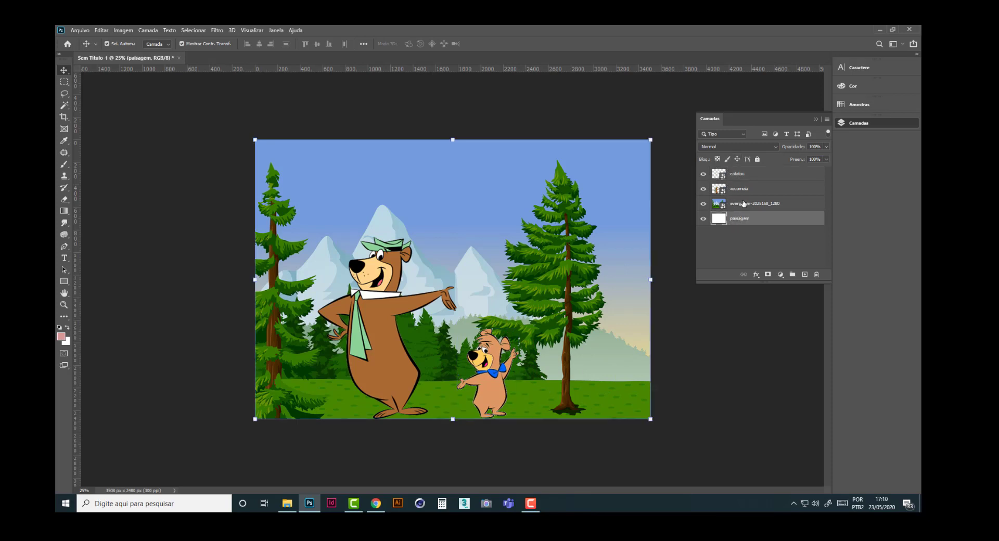
# Move the evergreen-2025158_1280 landscape layer to the top of the layer stack, above catatau and zecomeia
pyautogui.click(743, 176)
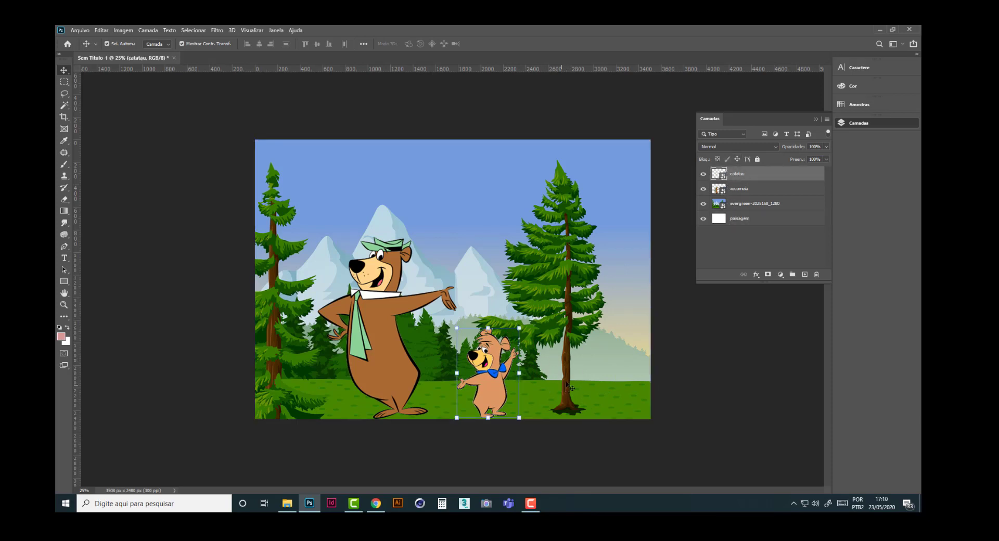
pyautogui.click(756, 204)
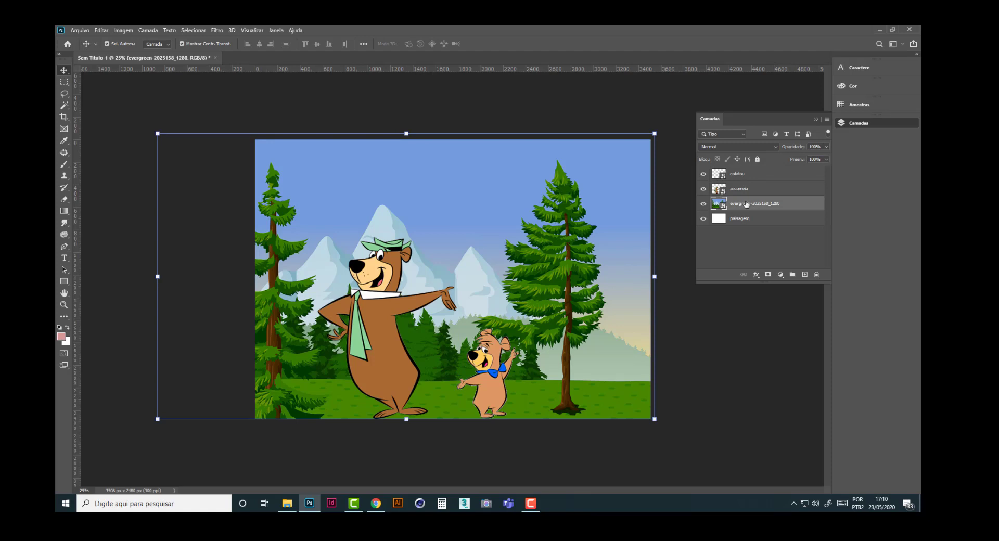
pyautogui.moveTo(747, 204); pyautogui.dragTo(747, 172)
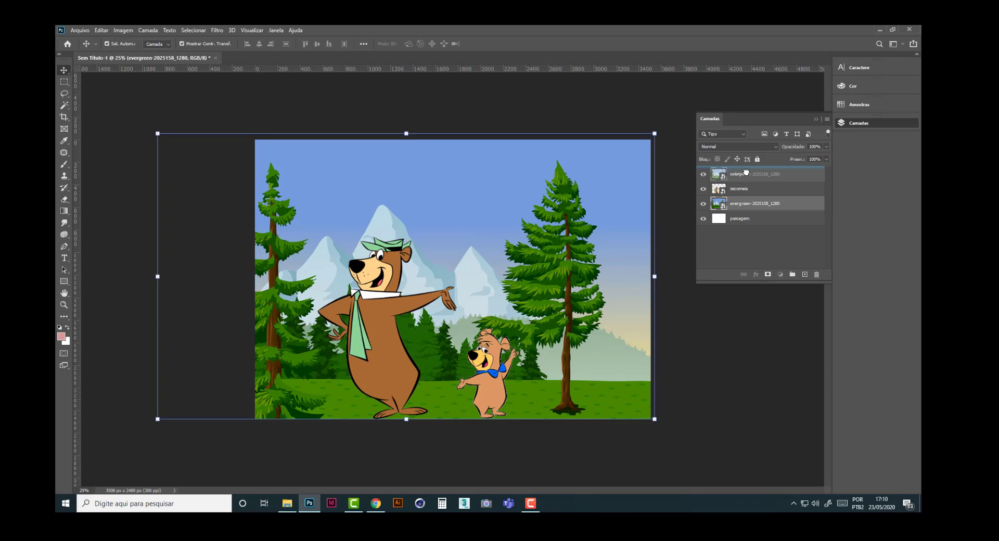
pyautogui.moveTo(746, 172); pyautogui.dragTo(747, 173)
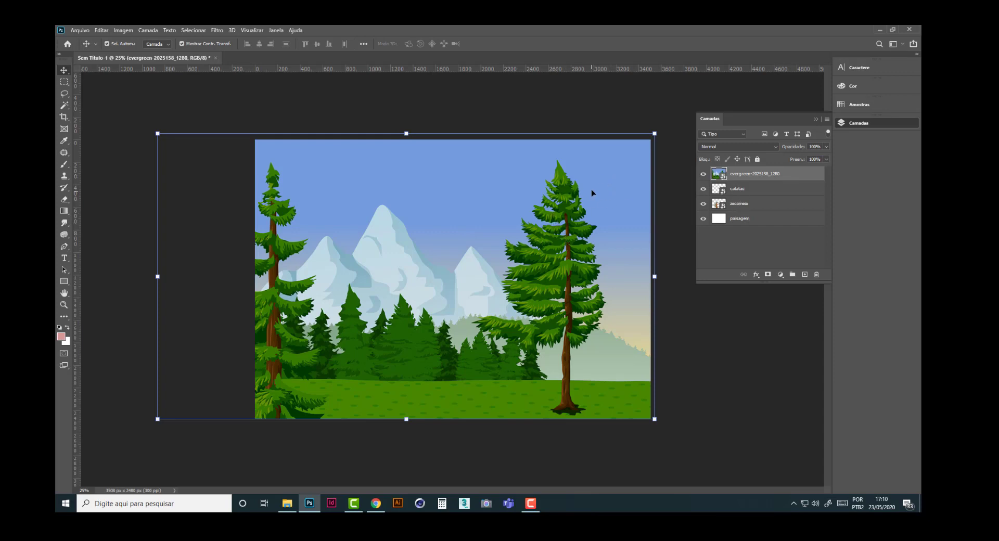
# Shift the landscape down and to the left to expose the bears, and move it back over the whole canvas
pyautogui.moveTo(622, 164); pyautogui.dragTo(417, 359)
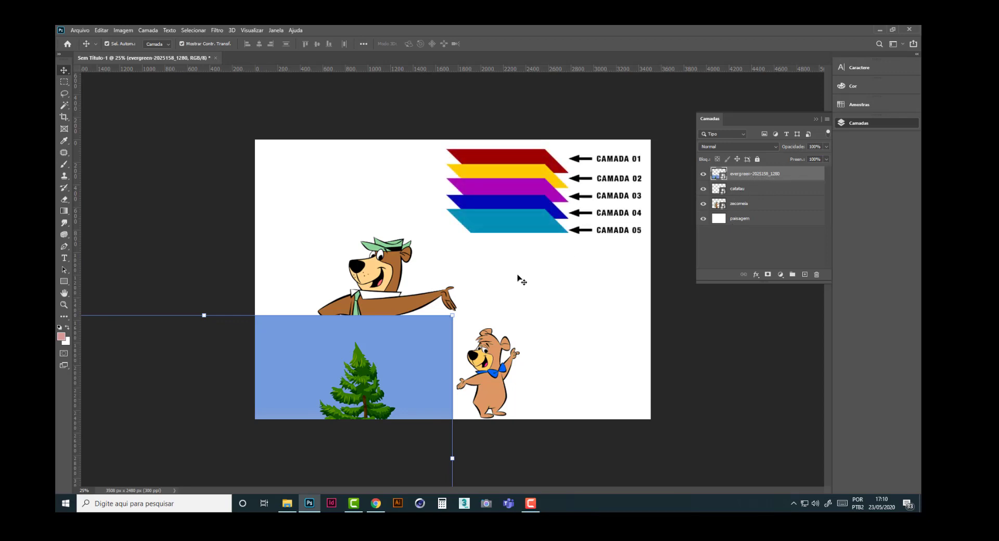
pyautogui.moveTo(452, 316)
pyautogui.mouseDown()
pyautogui.moveTo(573, 248)
pyautogui.moveTo(571, 186)
pyautogui.moveTo(468, 208)
pyautogui.moveTo(545, 259)
pyautogui.moveTo(505, 333)
pyautogui.moveTo(454, 322)
pyautogui.moveTo(465, 323)
pyautogui.mouseUp()
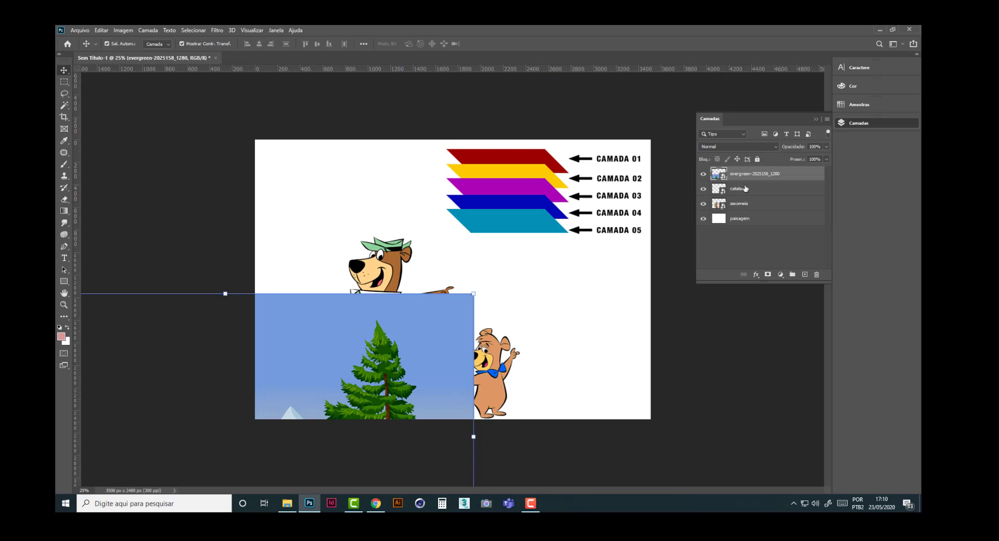
pyautogui.moveTo(474, 293); pyautogui.dragTo(648, 171)
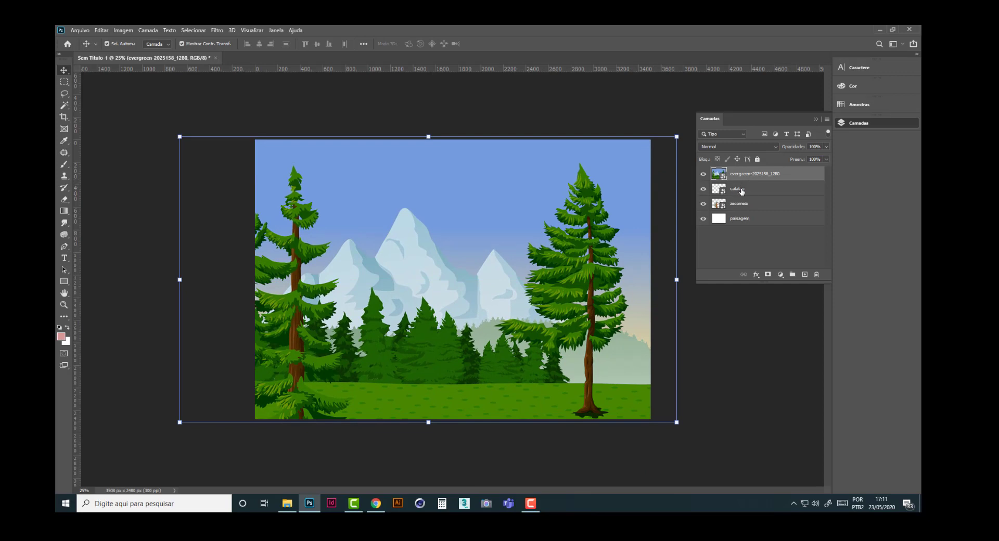
# Bring both bears in front of the landscape by moving the catatau layer and then the zecomeia layer to the top of the stack
pyautogui.click(750, 192)
pyautogui.moveTo(749, 192); pyautogui.dragTo(749, 175)
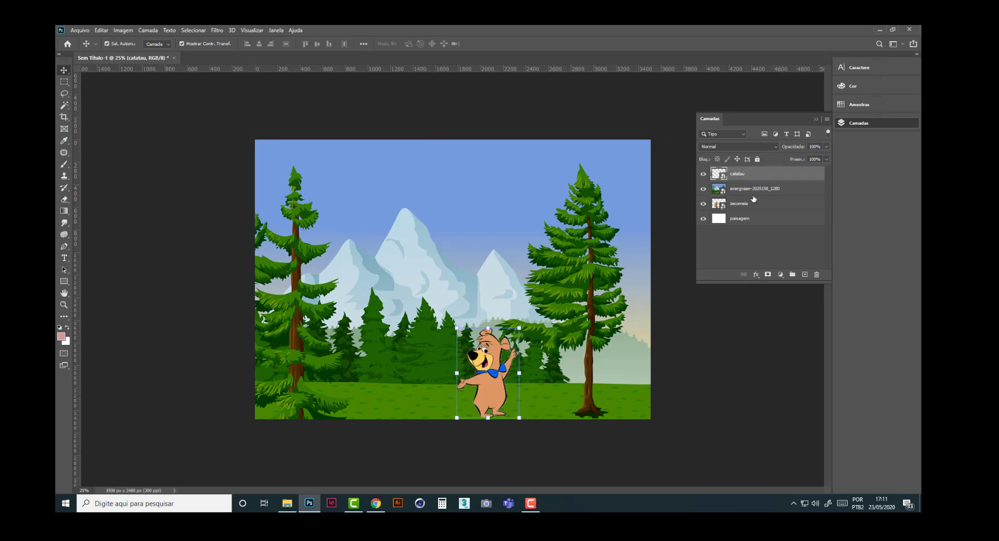
pyautogui.click(763, 205)
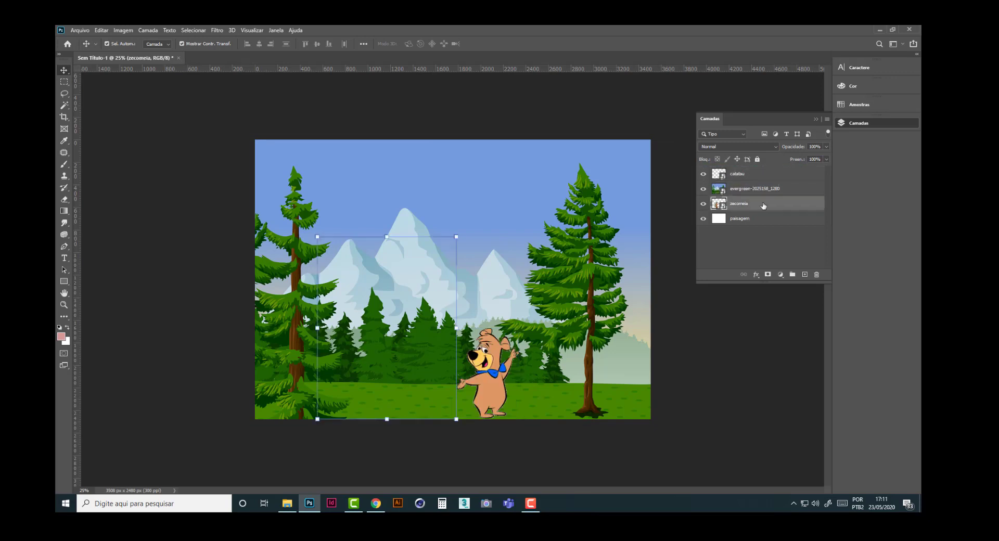
pyautogui.moveTo(764, 204); pyautogui.dragTo(765, 173)
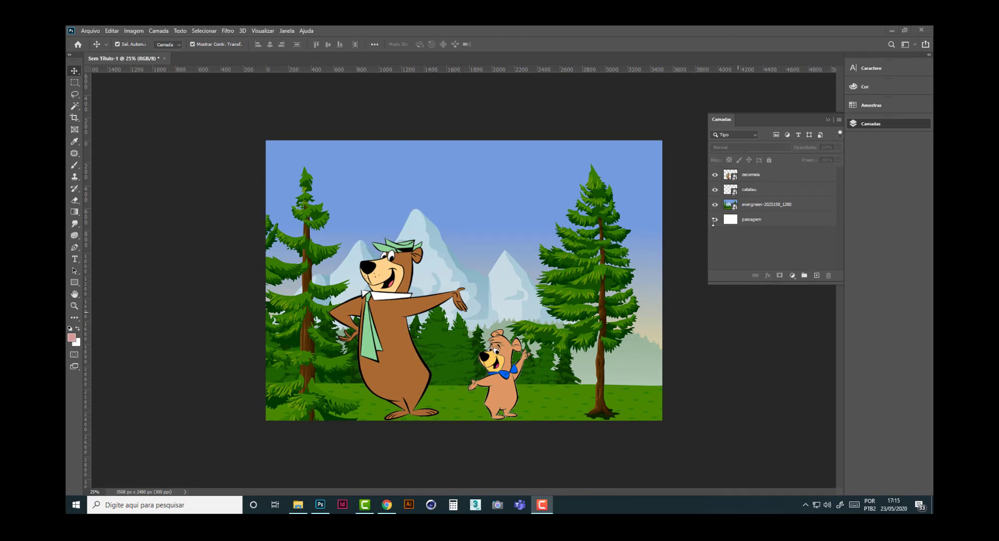
# Hide and show the zecomeia, catatau and evergreen-2025158_1280 layers one at a time to check what each contains
pyautogui.click(716, 176)
pyautogui.click(715, 176)
pyautogui.click(716, 176)
pyautogui.click(716, 176)
pyautogui.click(715, 190)
pyautogui.click(715, 190)
pyautogui.click(716, 190)
pyautogui.click(716, 190)
pyautogui.click(715, 176)
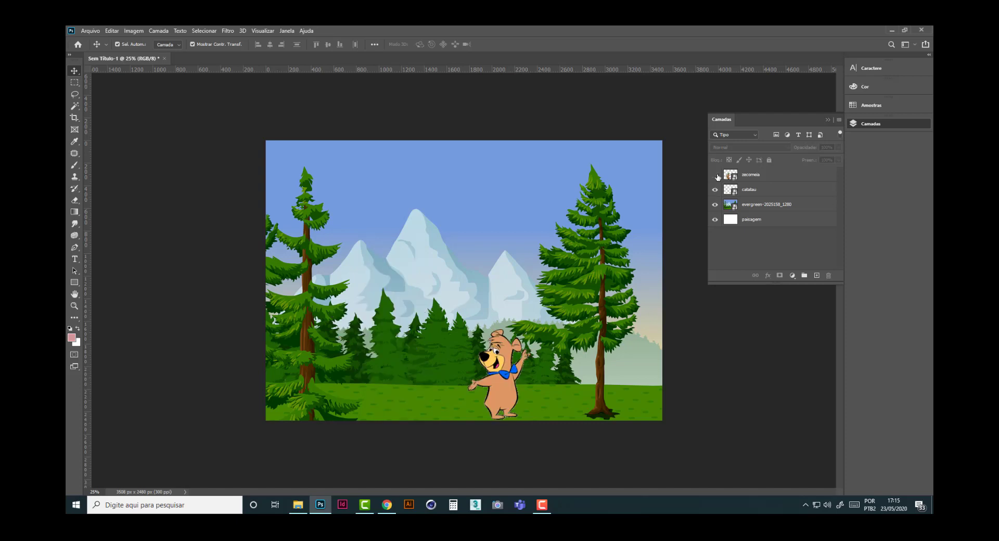
pyautogui.click(716, 176)
pyautogui.click(716, 190)
pyautogui.click(715, 190)
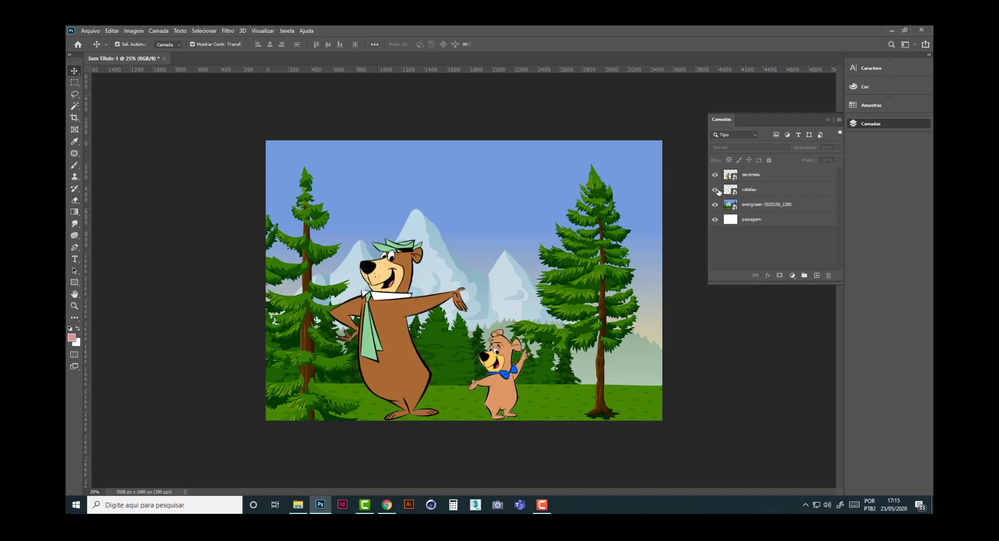
pyautogui.click(715, 204)
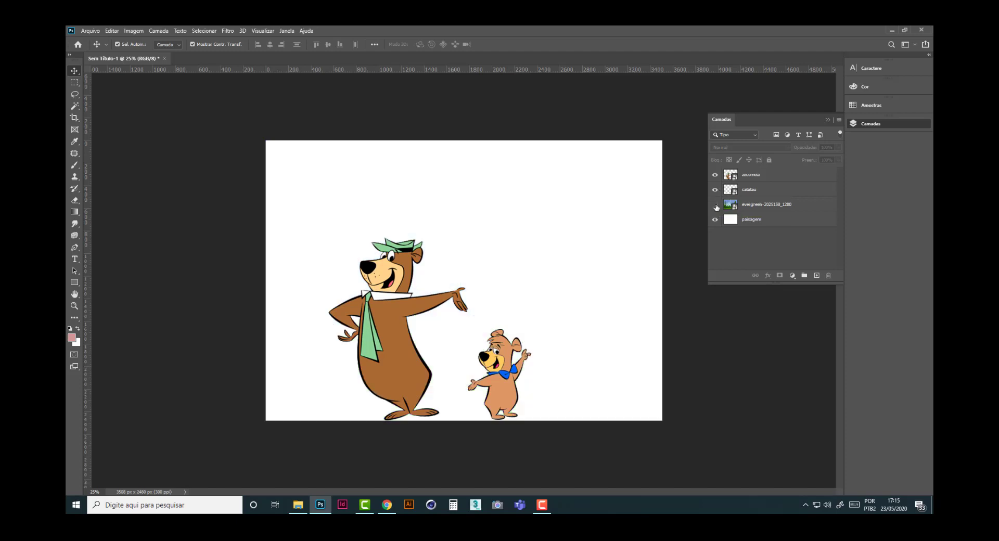
pyautogui.click(716, 204)
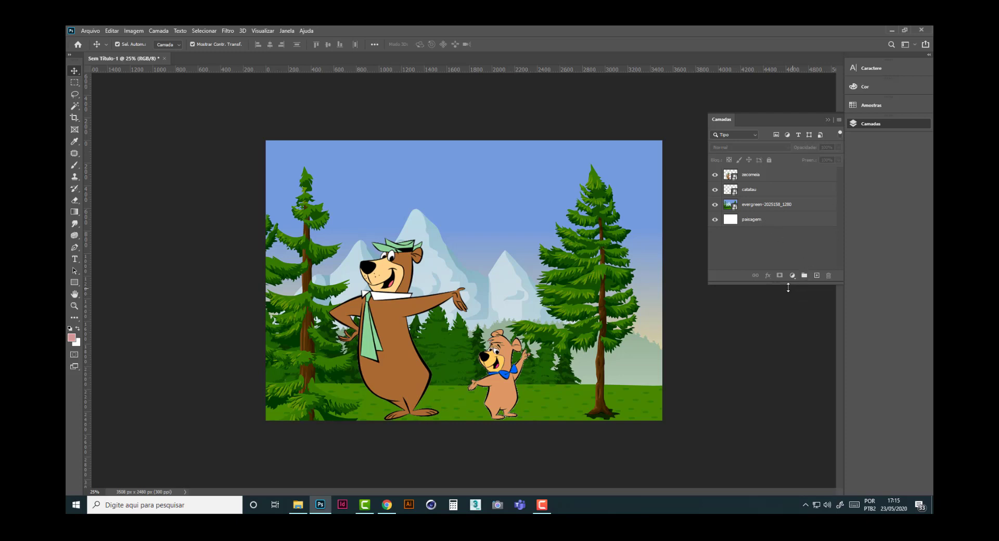
# Add an empty layer directly above the paisagem layer and reset the foreground and background colors to their defaults
pyautogui.click(783, 224)
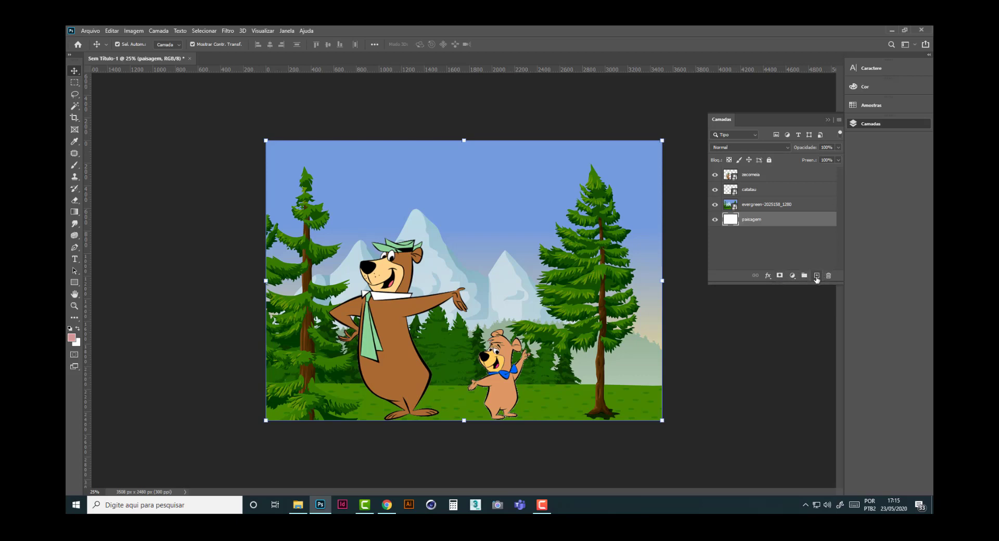
pyautogui.click(816, 276)
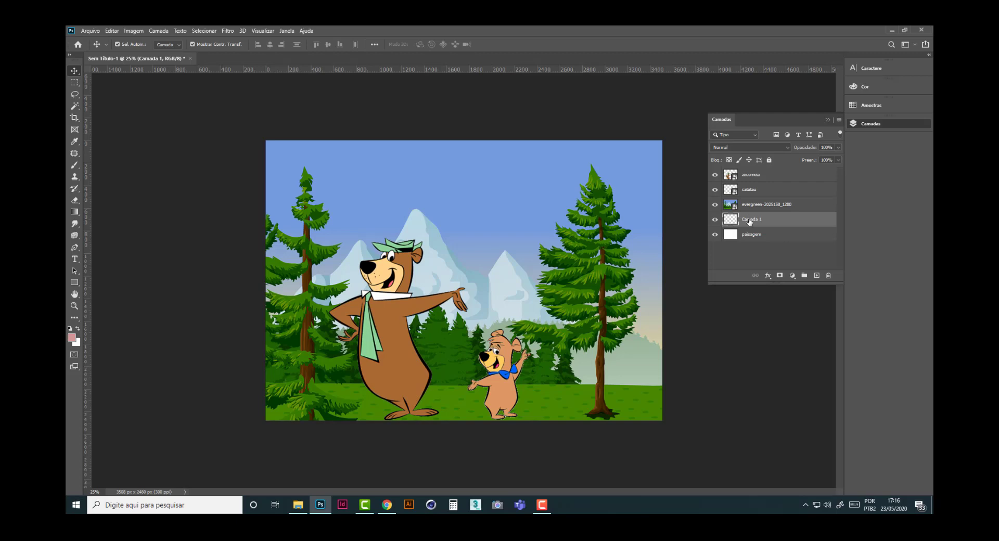
pyautogui.click(77, 329)
pyautogui.click(70, 329)
# Set the foreground color to a dark blue and fill the new empty layer with it
pyautogui.click(72, 337)
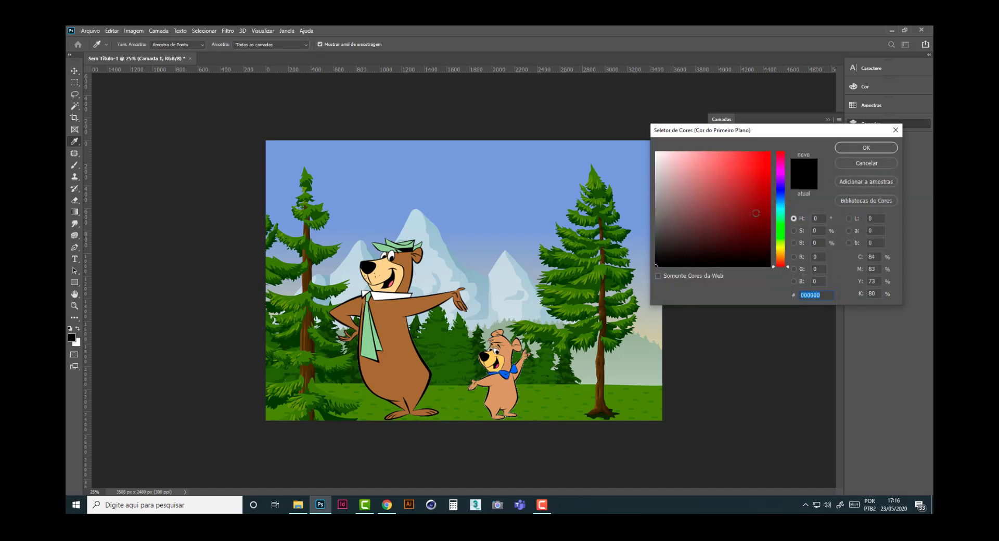
pyautogui.click(781, 191)
pyautogui.click(854, 151)
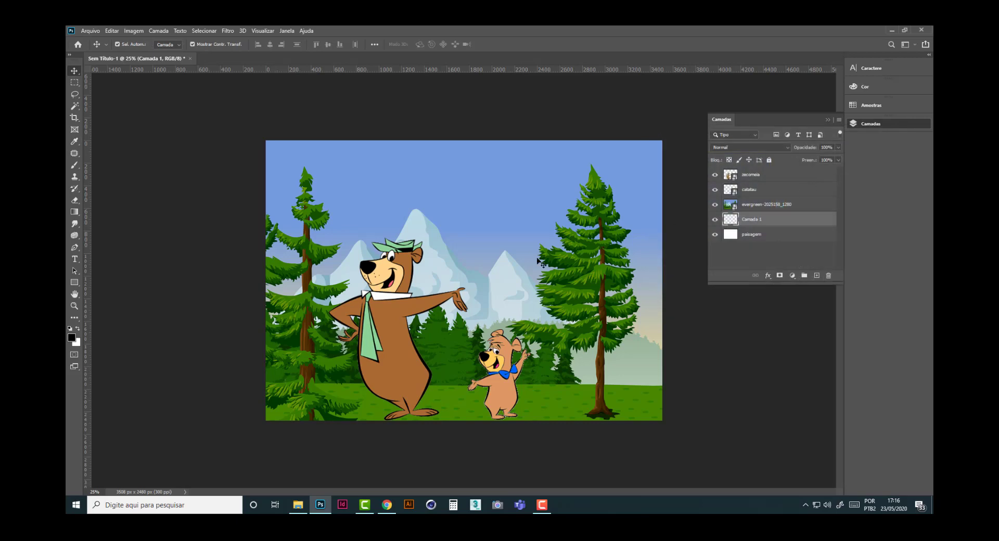
pyautogui.click(72, 337)
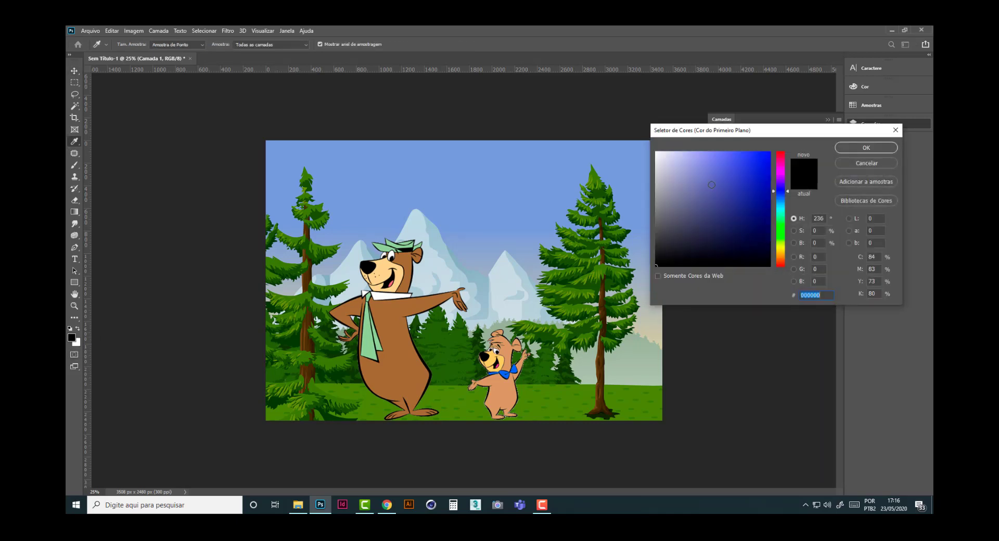
pyautogui.click(752, 189)
pyautogui.click(866, 147)
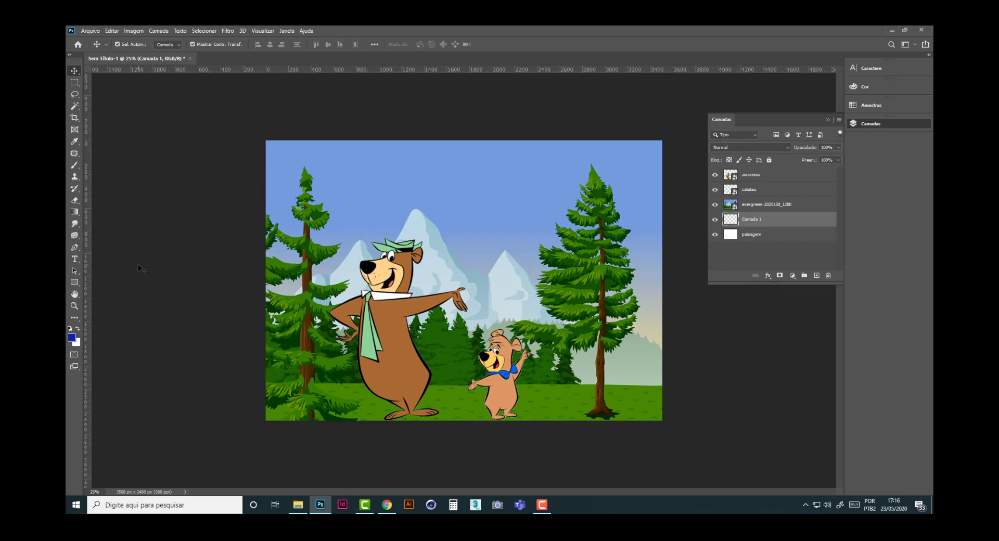
pyautogui.hotkey('alt', 'BackSpace')
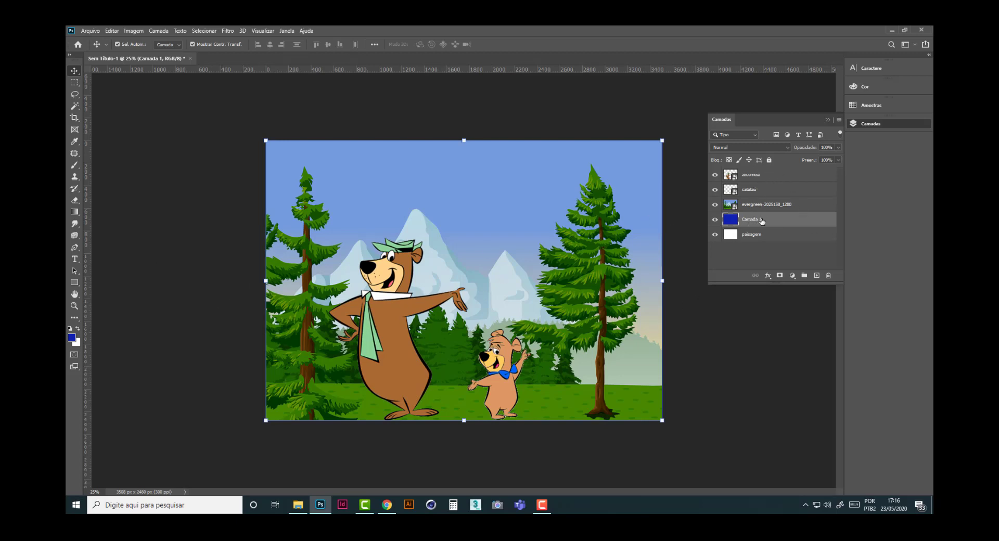
# Move the blue layer above the landscape layer in the stack and return it beneath the landscape
pyautogui.click(755, 209)
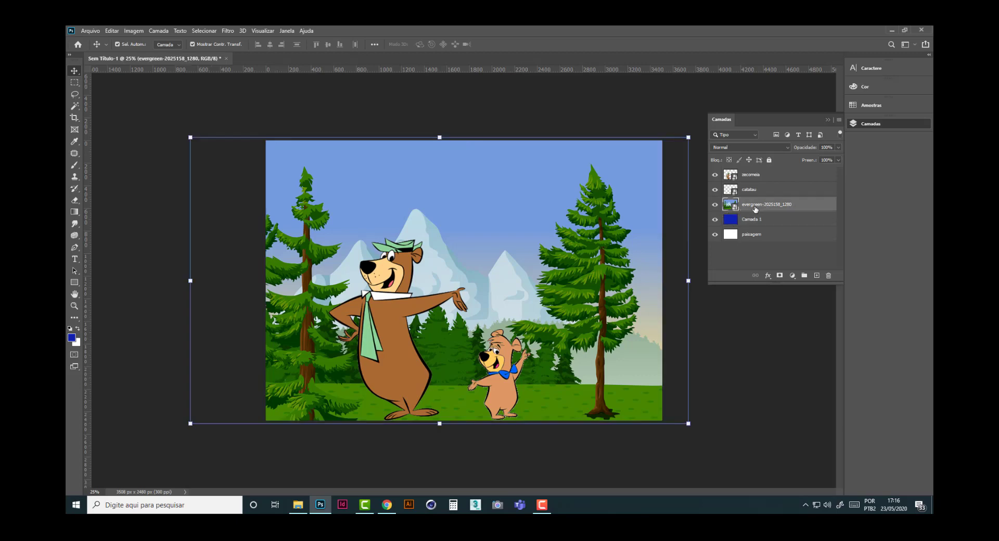
pyautogui.click(754, 220)
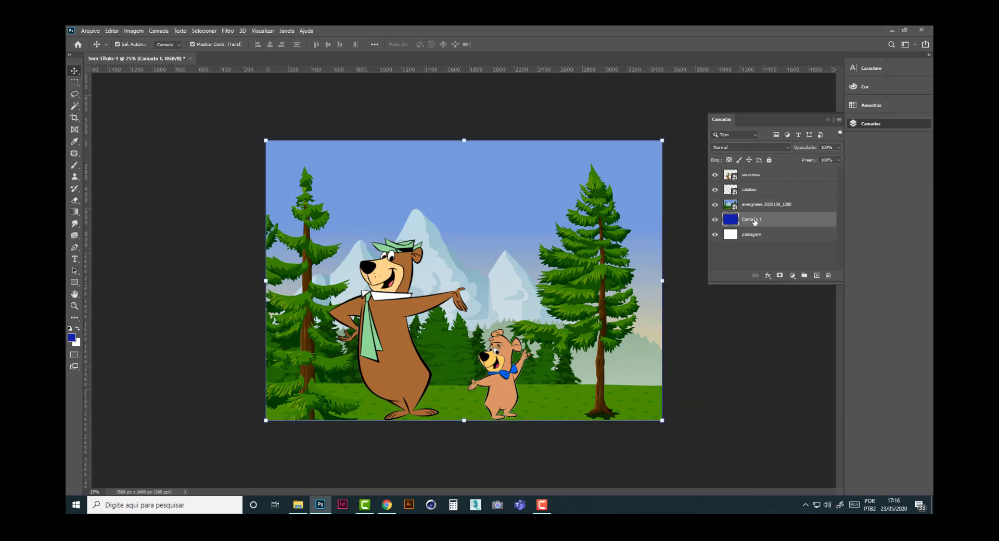
pyautogui.moveTo(754, 220); pyautogui.dragTo(755, 203)
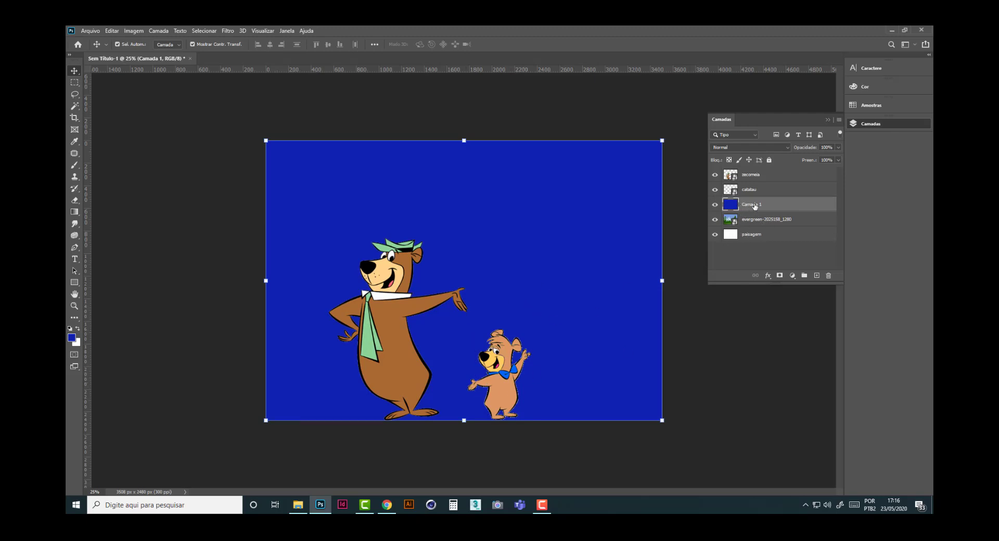
pyautogui.moveTo(755, 205); pyautogui.dragTo(759, 224)
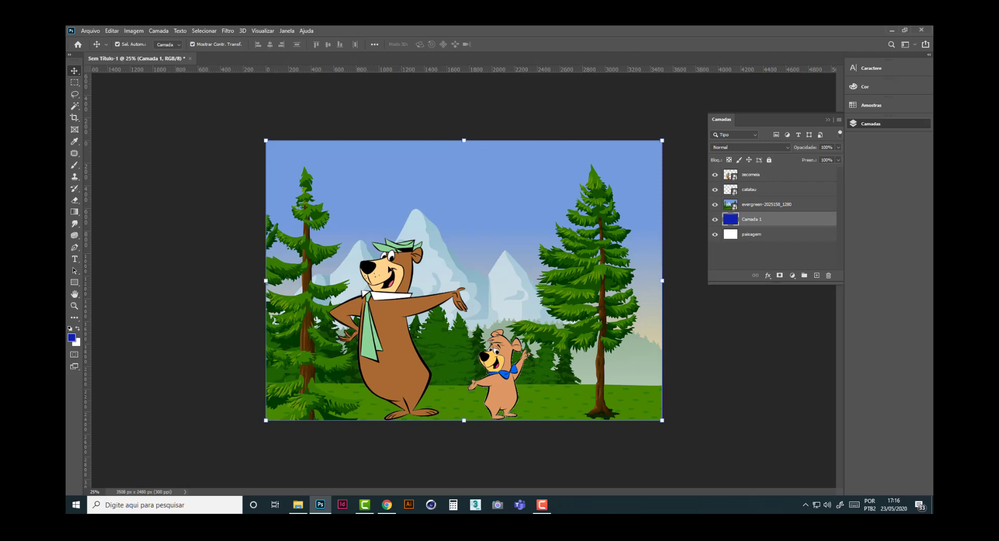
# Select the small bear and then the large bear directly on the canvas
pyautogui.click(504, 397)
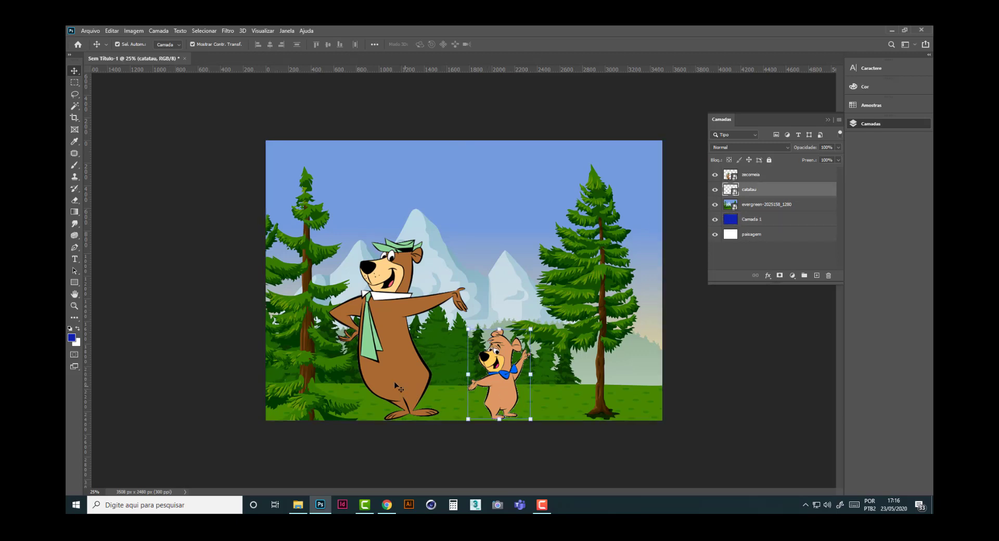
pyautogui.click(399, 388)
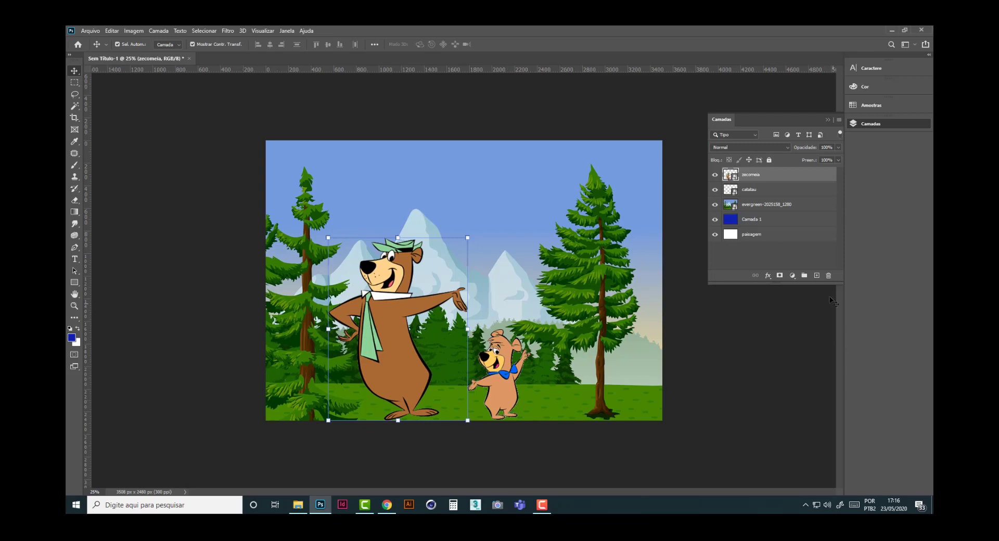
# Delete the blue-filled layer and the white paisagem layer
pyautogui.click(750, 220)
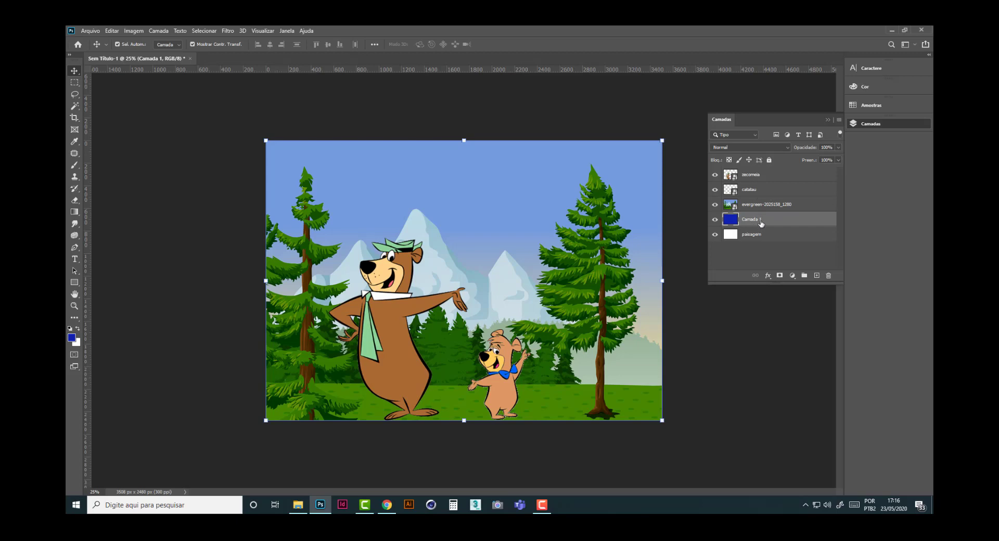
pyautogui.press('Delete')
pyautogui.click(829, 277)
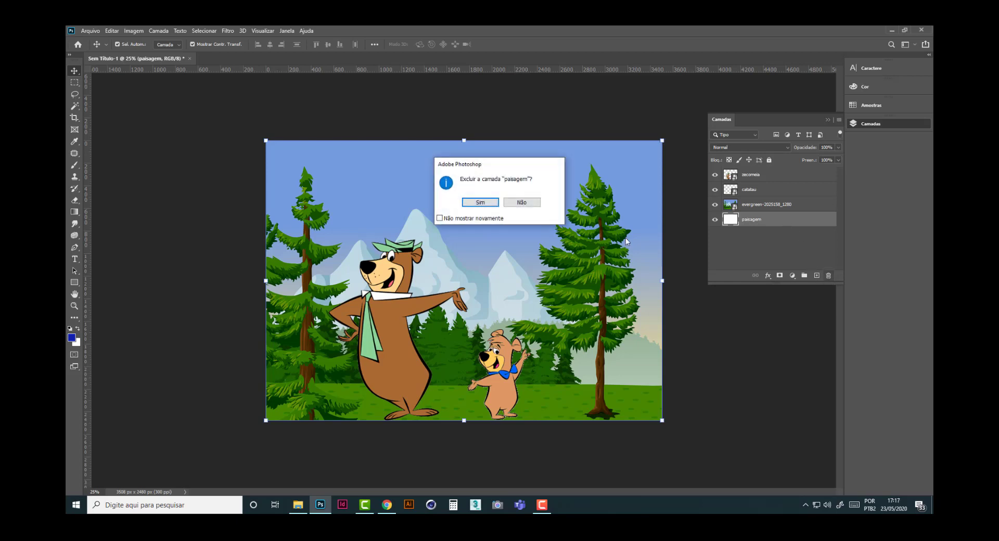
pyautogui.click(480, 205)
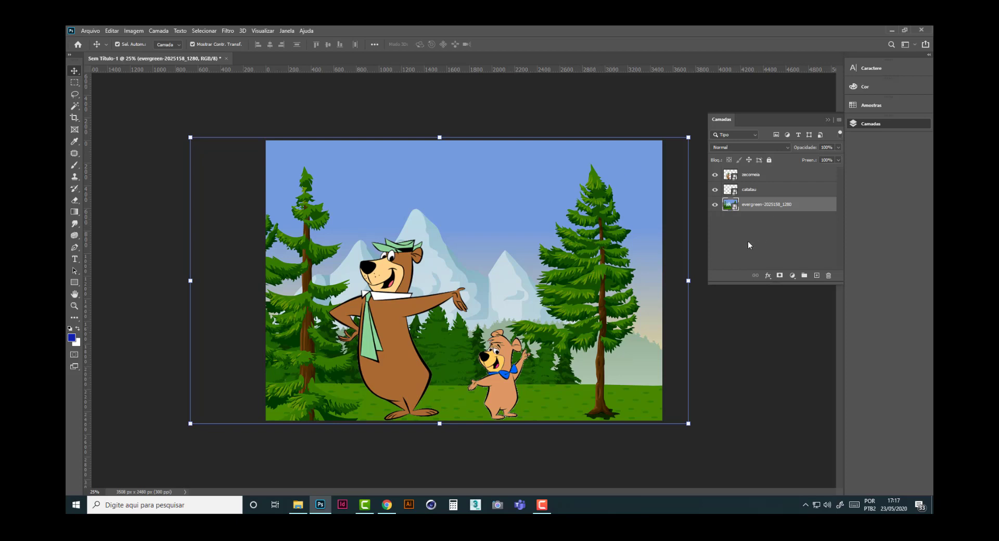
# Shift the landscape aside to expose the transparent background, and reposition it so it covers the whole canvas
pyautogui.moveTo(634, 170); pyautogui.dragTo(528, 237)
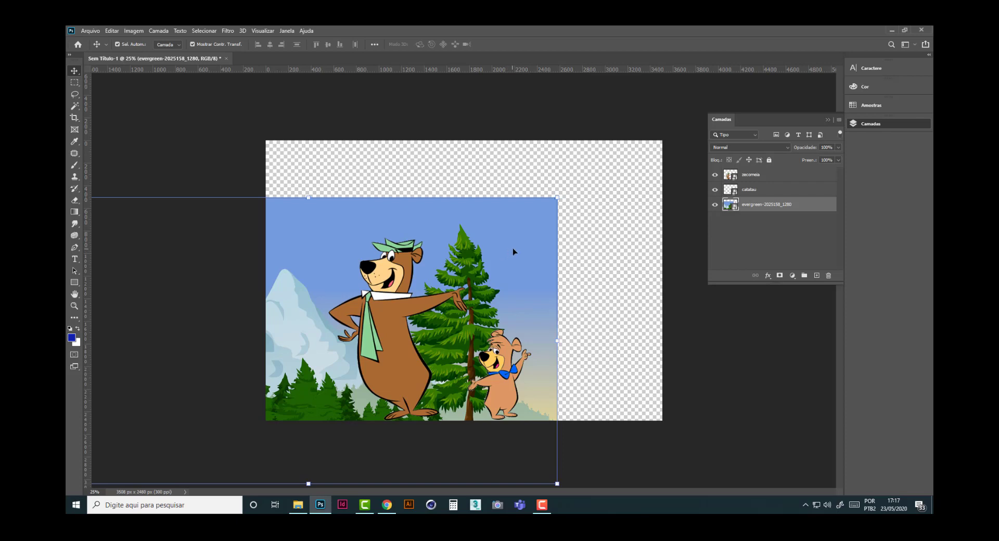
pyautogui.moveTo(511, 242); pyautogui.dragTo(630, 194)
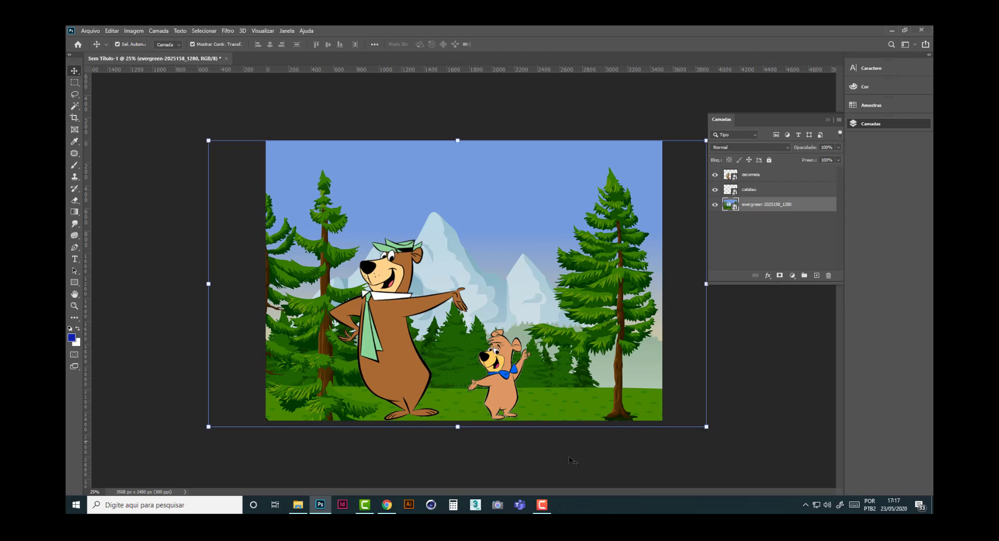
# Reposition the bears individually on the canvas, the large one beside the left pine and the small one up in front of the mountains
pyautogui.click(435, 344)
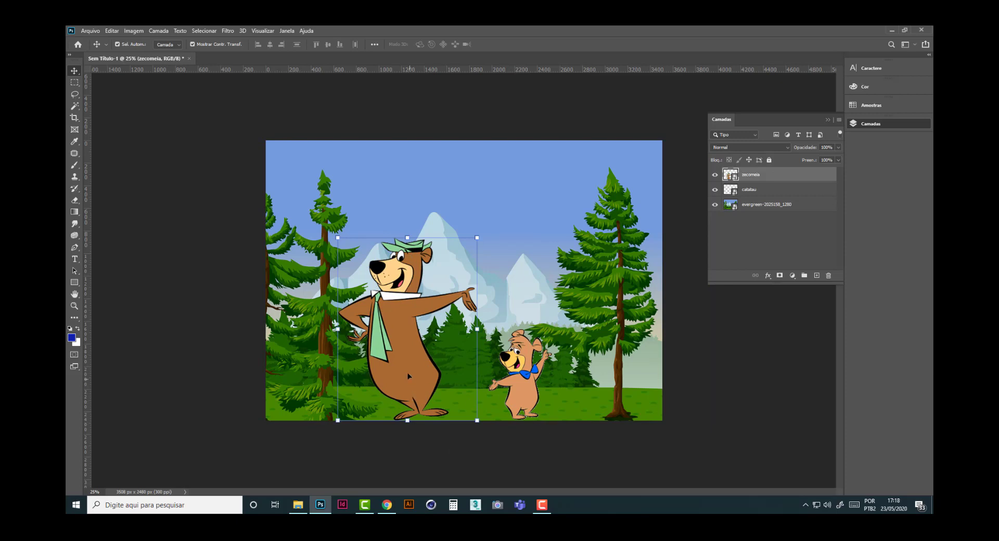
pyautogui.moveTo(402, 306); pyautogui.dragTo(382, 276)
pyautogui.moveTo(516, 391); pyautogui.dragTo(505, 312)
pyautogui.moveTo(400, 330); pyautogui.dragTo(385, 356)
pyautogui.moveTo(506, 315); pyautogui.dragTo(518, 261)
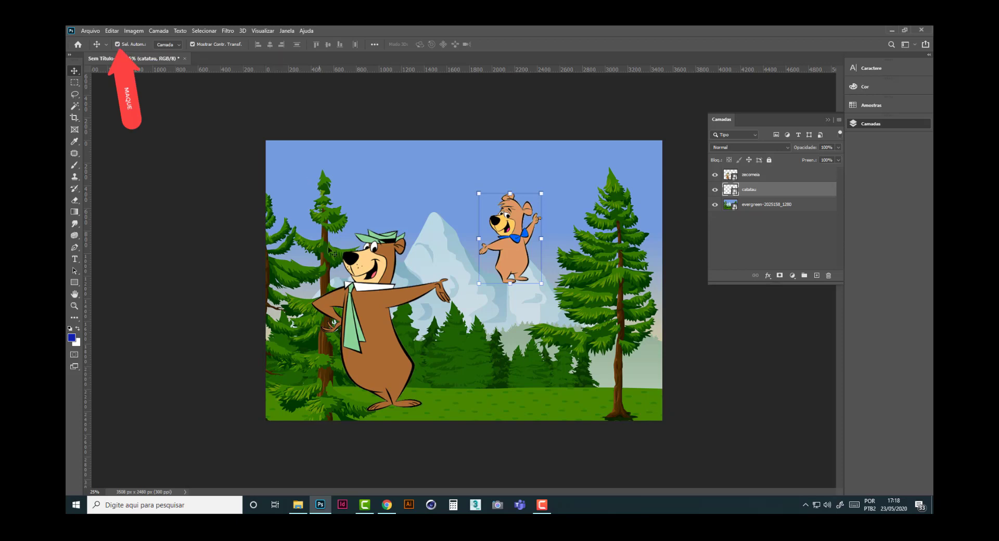
pyautogui.click(377, 346)
pyautogui.click(519, 260)
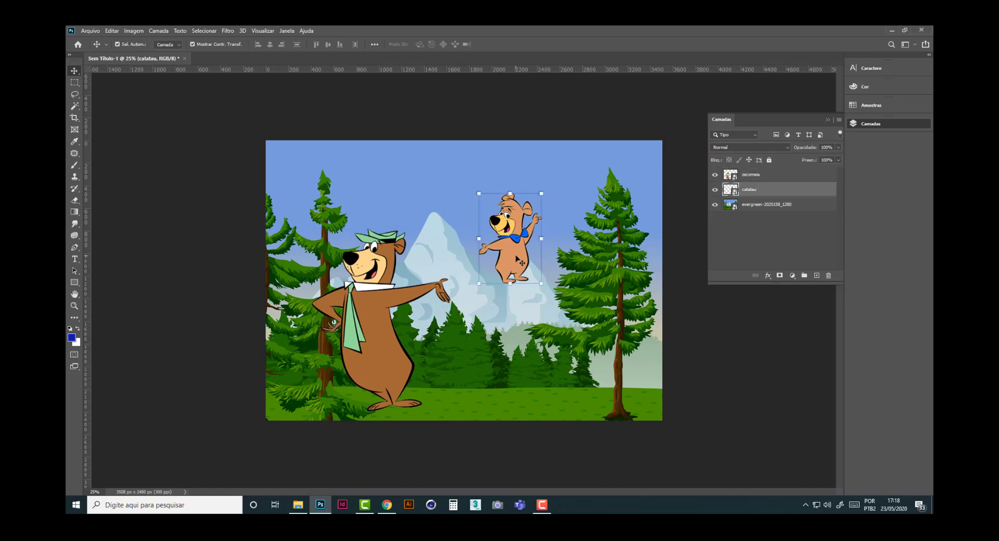
# Select the large bear, the small bear, and the large bear again directly on the canvas
pyautogui.click(387, 307)
pyautogui.click(519, 263)
pyautogui.click(371, 309)
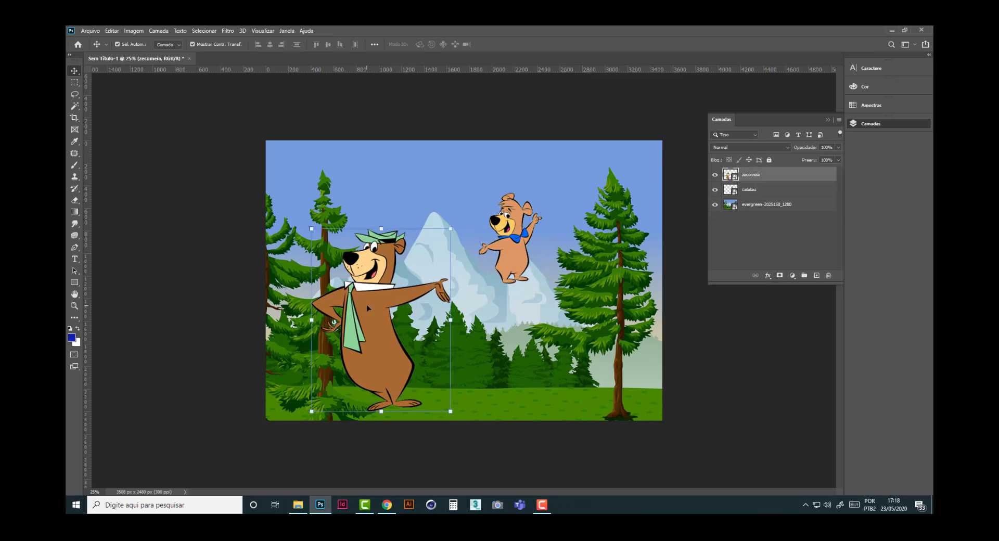
# Toggle the display of transform controls around the large bear off and on several times, leaving it enabled
pyautogui.click(193, 45)
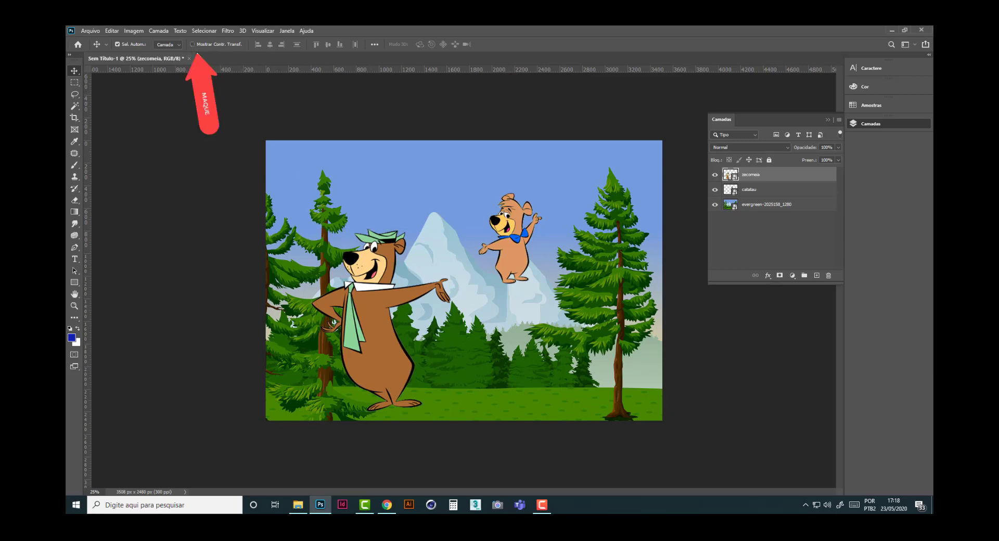
pyautogui.click(193, 45)
pyautogui.click(194, 45)
pyautogui.click(193, 45)
pyautogui.click(193, 45)
pyautogui.click(194, 45)
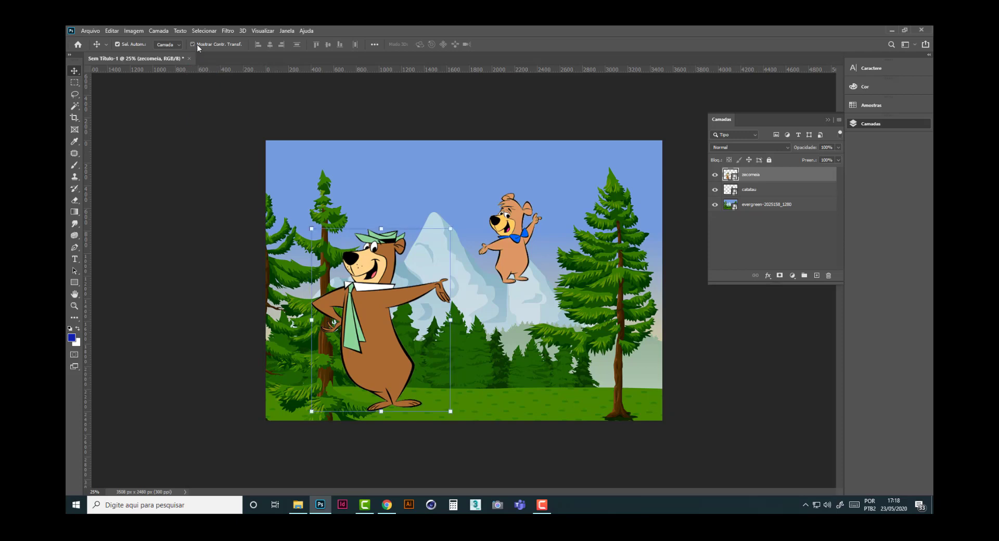
# Move the large bear slightly up and to the right, and try a free transform from its upper corner
pyautogui.moveTo(448, 263); pyautogui.dragTo(461, 246)
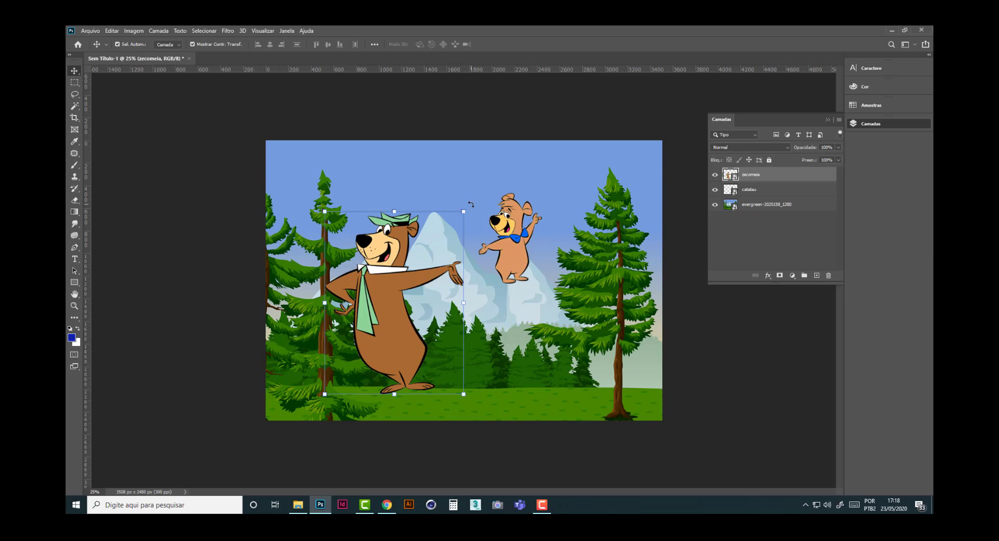
pyautogui.moveTo(471, 203); pyautogui.dragTo(477, 209)
pyautogui.hotkey('ctrl', 'z')
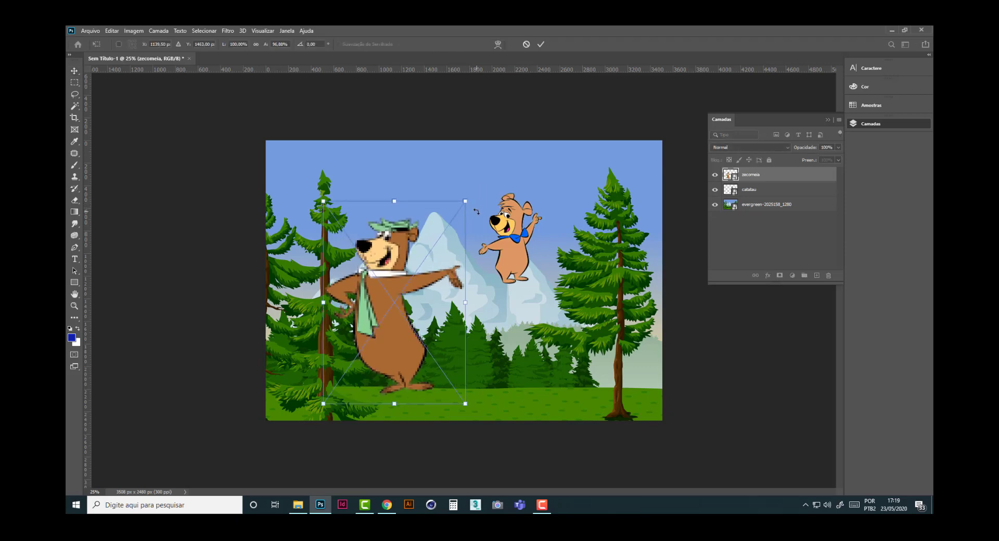
pyautogui.press('Escape')
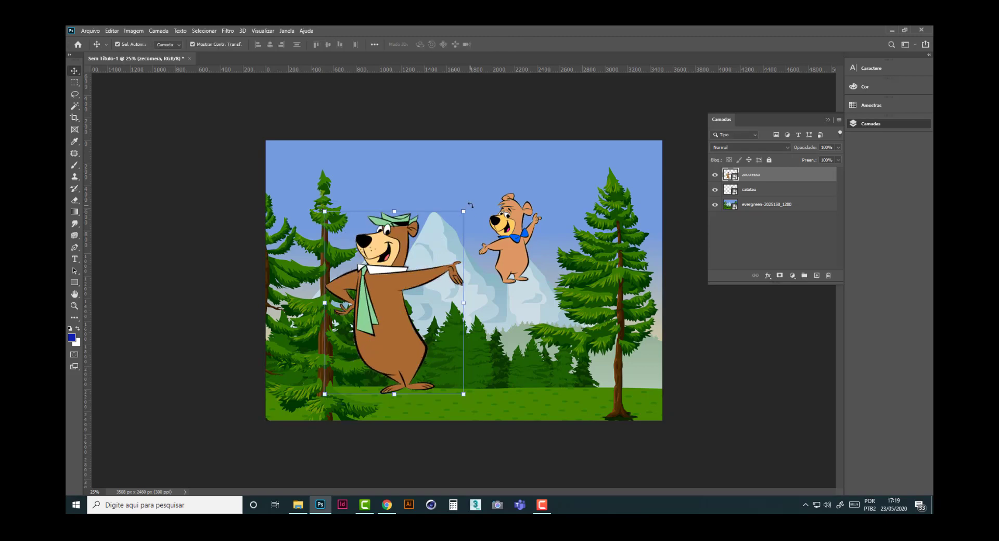
# Tilt the large bear by about -16.7°, and rotate it back upright
pyautogui.moveTo(472, 202); pyautogui.dragTo(416, 255)
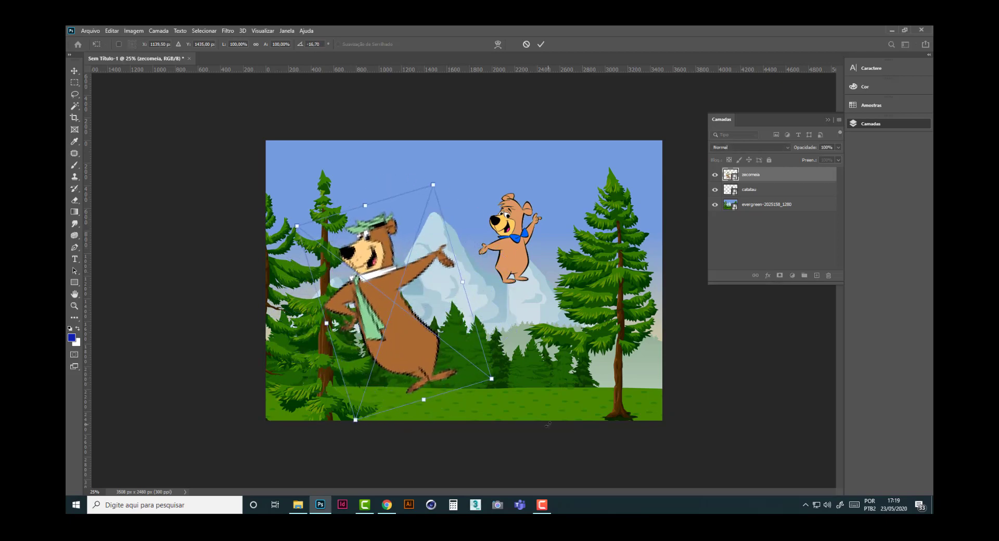
pyautogui.press('Escape')
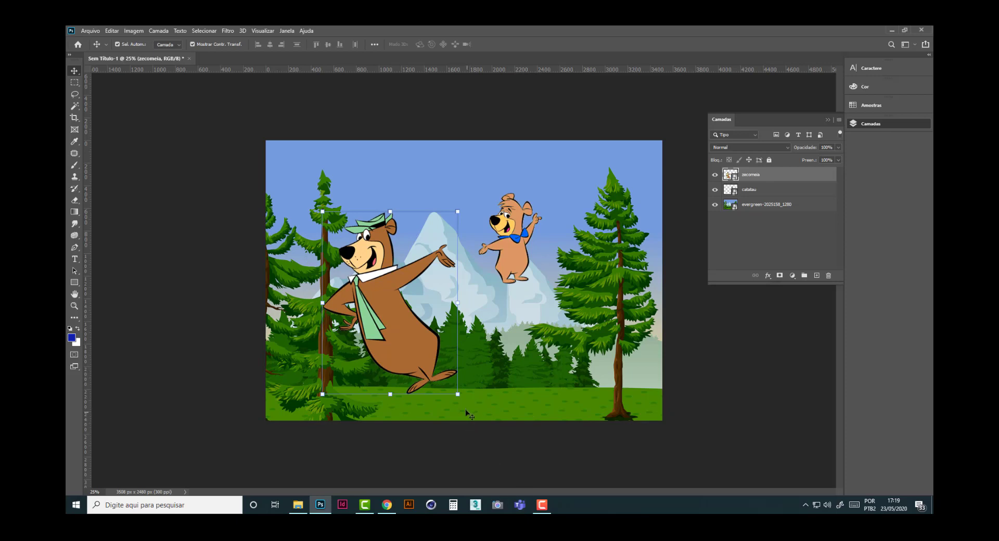
pyautogui.moveTo(448, 419); pyautogui.dragTo(467, 406)
pyautogui.press('Return')
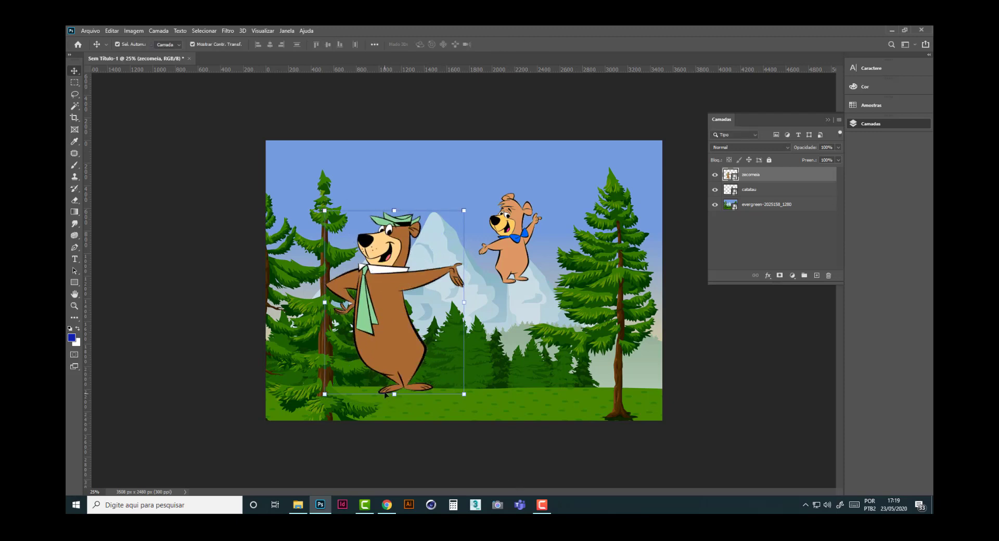
# Scale the large bear proportionally to about 79% and place it higher, between the left pine and the mountain
pyautogui.moveTo(385, 342); pyautogui.dragTo(366, 342)
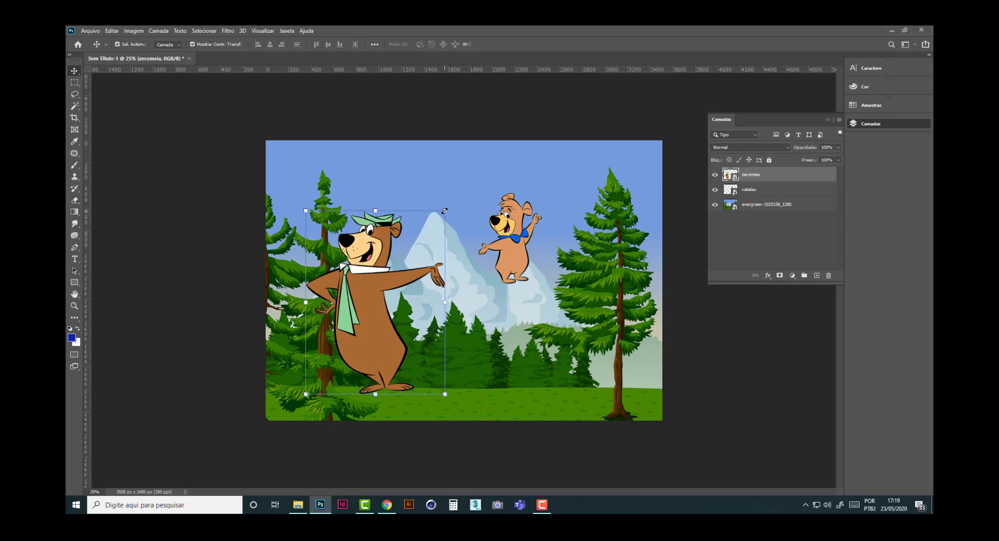
pyautogui.moveTo(445, 211); pyautogui.dragTo(406, 255)
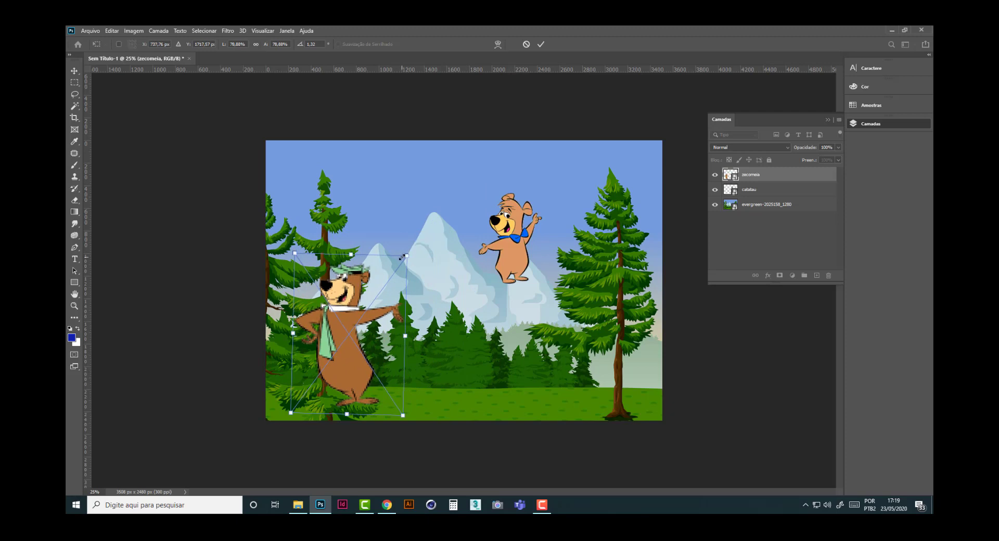
pyautogui.press('Return')
pyautogui.moveTo(348, 314); pyautogui.dragTo(391, 269)
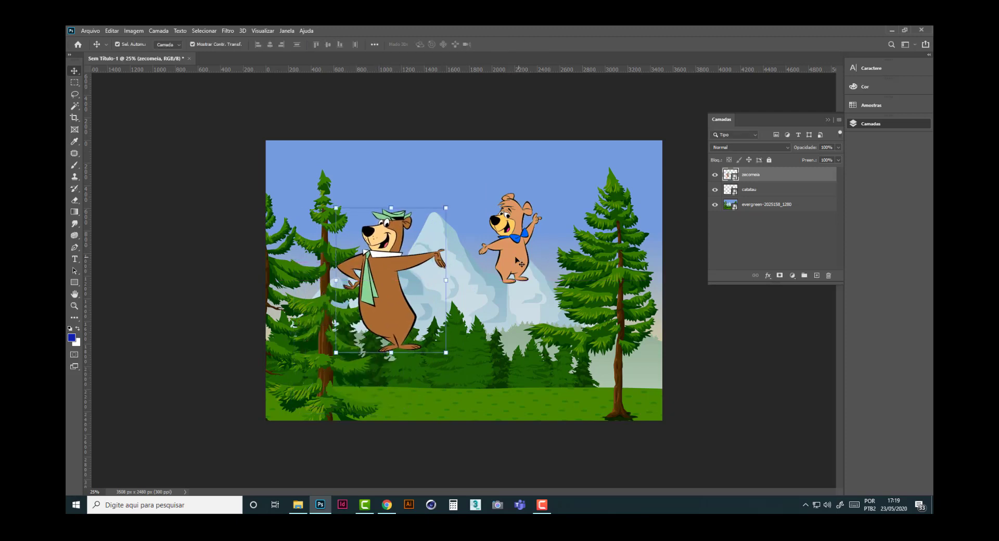
# Move the small bear down beside the large one and enlarge it proportionally to about 207%
pyautogui.moveTo(516, 262); pyautogui.dragTo(513, 311)
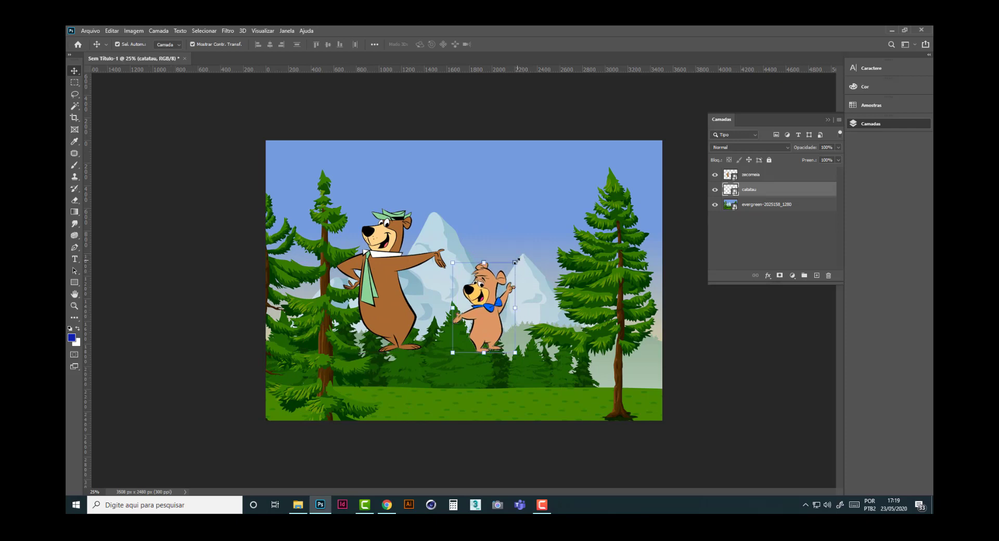
pyautogui.moveTo(517, 261); pyautogui.dragTo(606, 170)
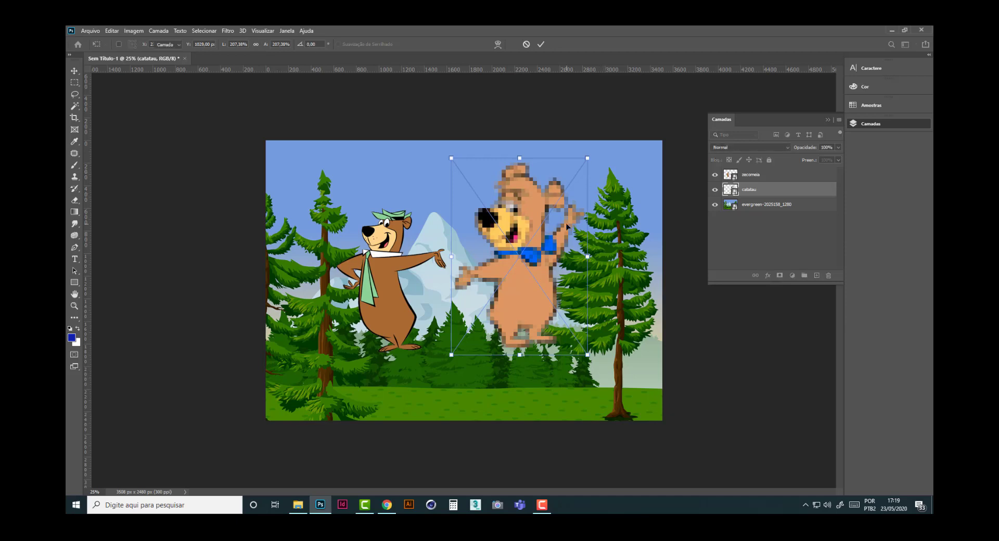
pyautogui.press('Return')
# Arrange both bears standing on the grass, the hatted one by the left pine and the enlarged one near the right pine
pyautogui.moveTo(382, 320); pyautogui.dragTo(373, 373)
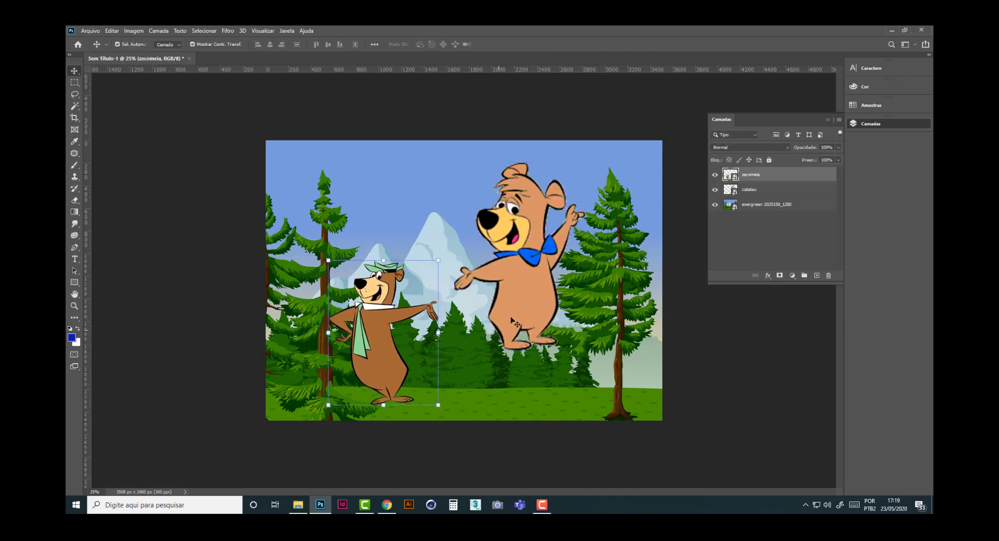
pyautogui.moveTo(537, 311); pyautogui.dragTo(506, 370)
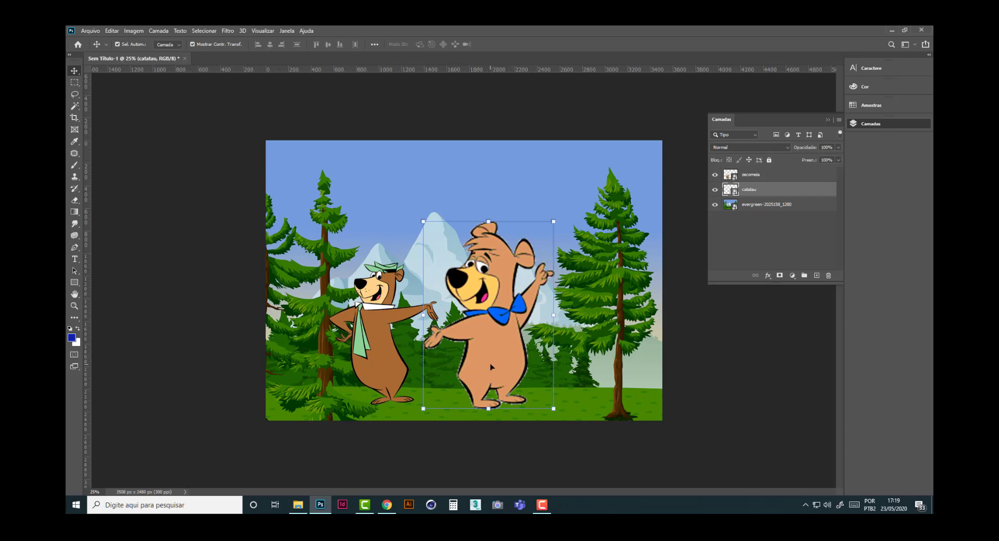
pyautogui.moveTo(491, 367); pyautogui.dragTo(502, 366)
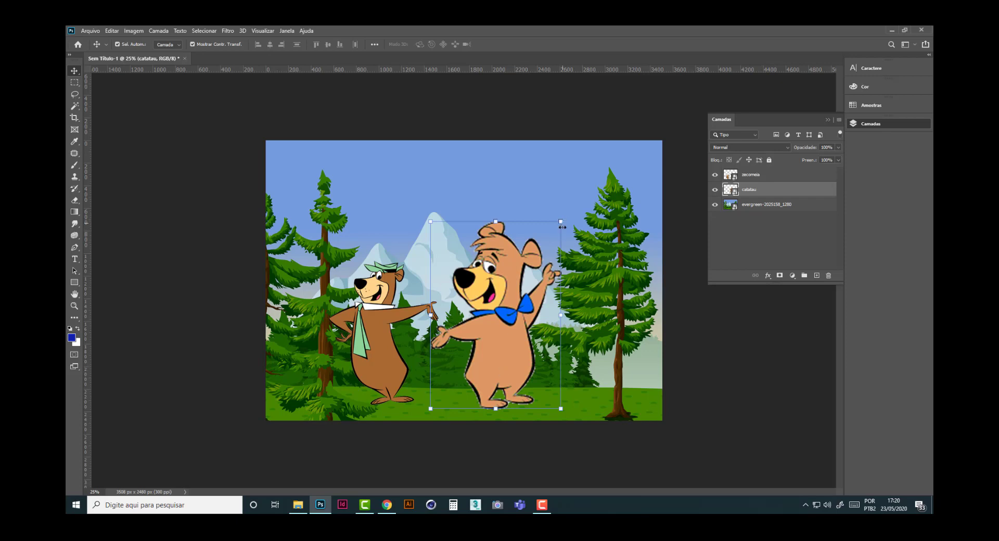
pyautogui.click(384, 365)
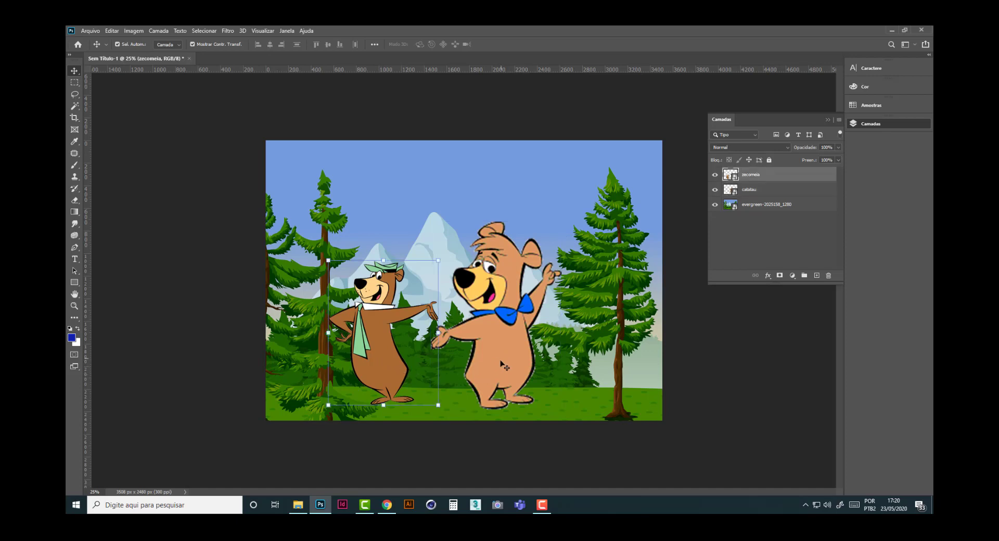
pyautogui.moveTo(503, 362); pyautogui.dragTo(521, 350)
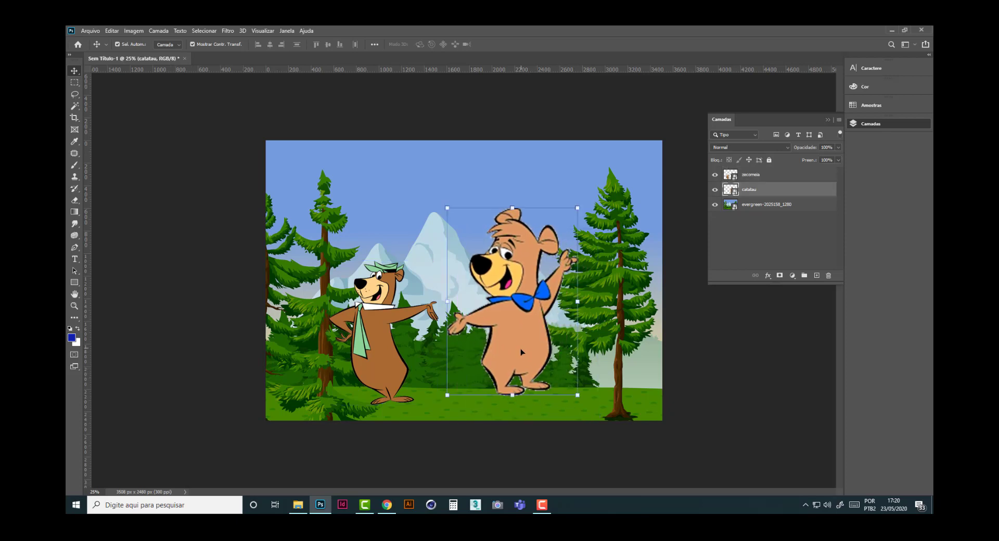
pyautogui.moveTo(382, 372); pyautogui.dragTo(376, 366)
pyautogui.click(511, 330)
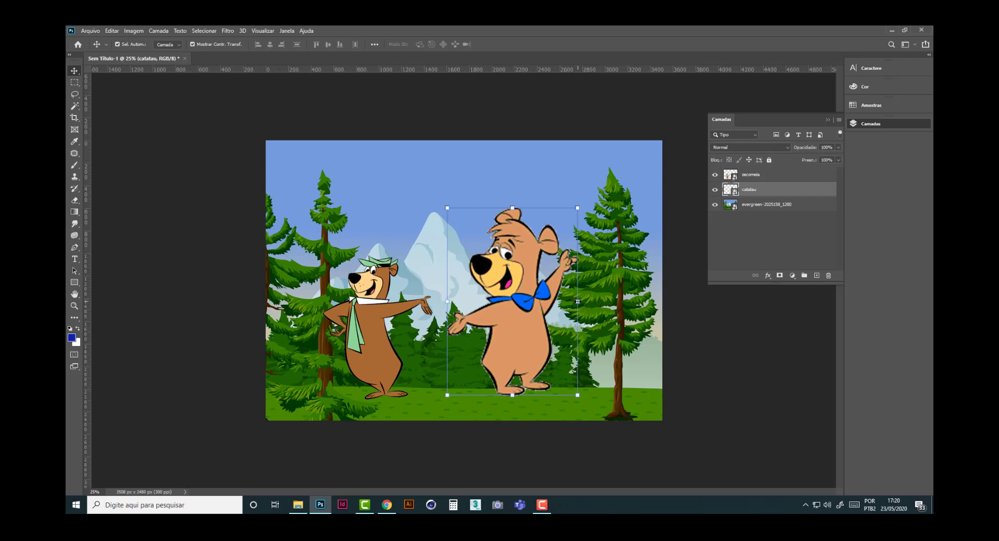
# Squash the bow-tie bear's width and height separately, and stretch it to about 252% width and 179% height
pyautogui.moveTo(578, 301); pyautogui.dragTo(531, 302)
pyautogui.moveTo(486, 401); pyautogui.dragTo(488, 254)
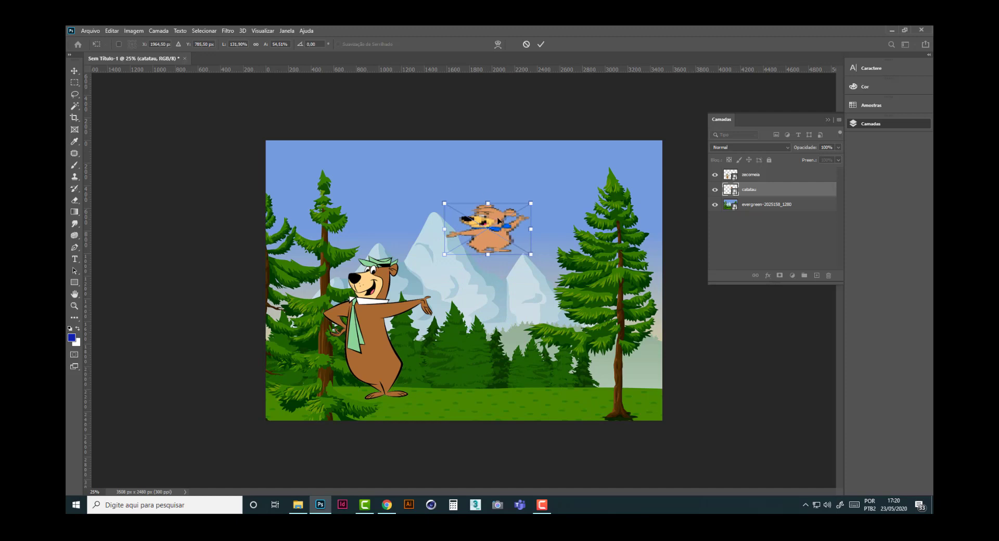
pyautogui.moveTo(487, 255); pyautogui.dragTo(489, 372)
pyautogui.moveTo(532, 293); pyautogui.dragTo(611, 298)
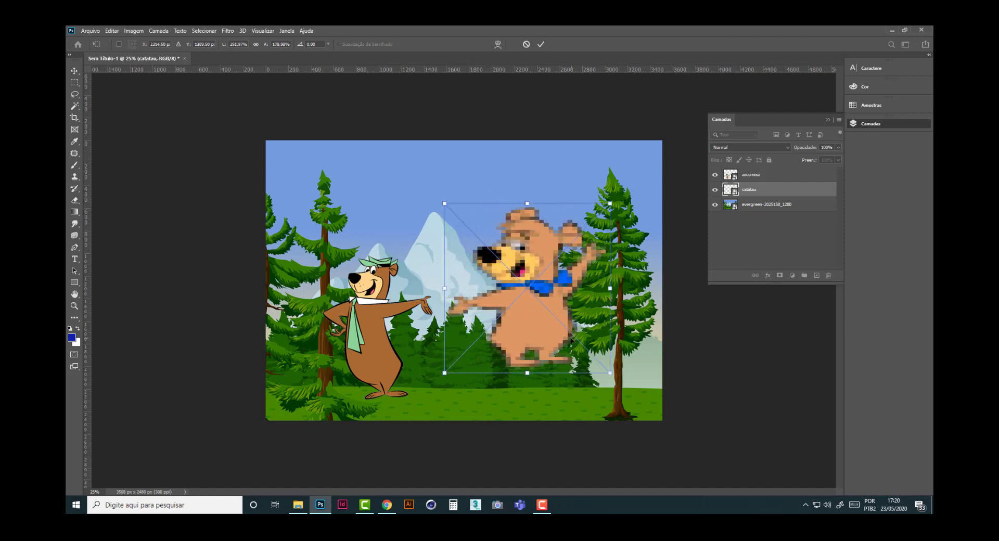
pyautogui.press('Return')
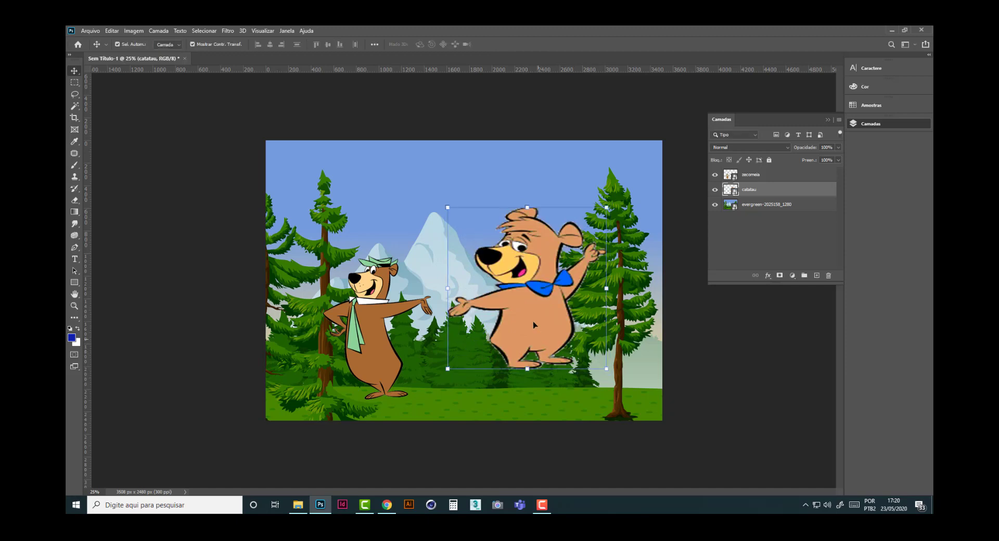
# Stretch the bow-tie bear vertically, down to the grass and up into the sky, to about 276% height
pyautogui.moveTo(527, 369); pyautogui.dragTo(527, 409)
pyautogui.moveTo(525, 202); pyautogui.dragTo(527, 146)
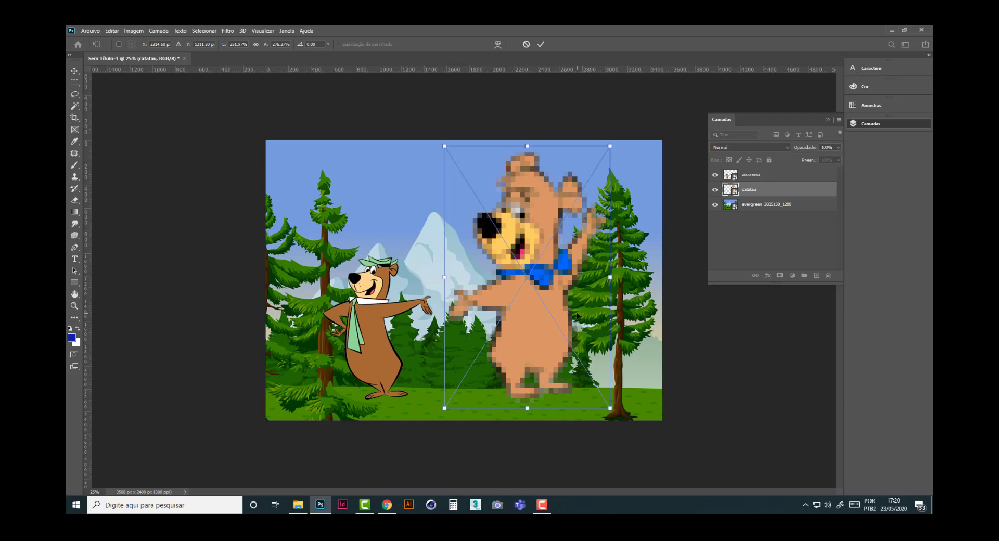
pyautogui.press('Return')
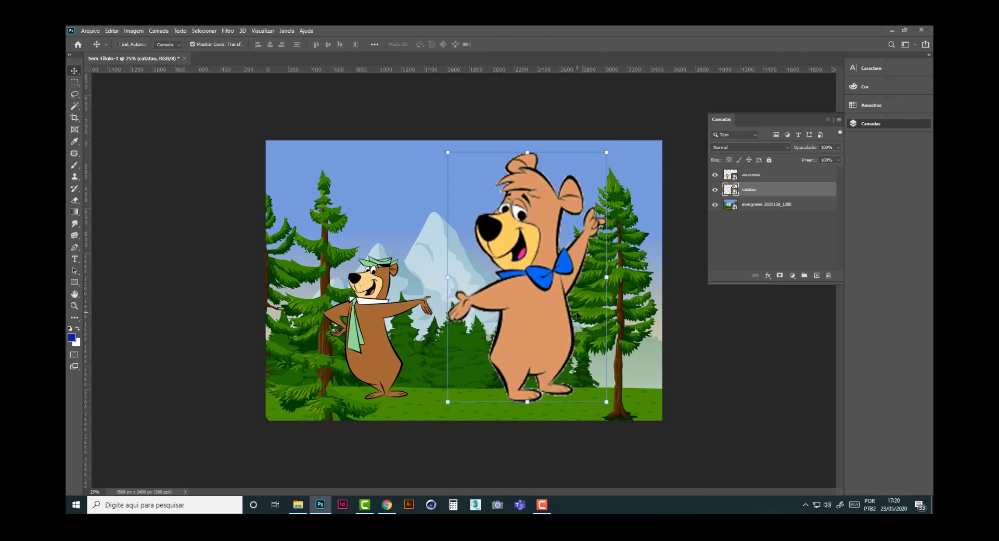
# Undo the resizing, rotation and moves of both bears back past the small bear's placement at the landscape's lower edge
pyautogui.hotkey('ctrl', 'z')
pyautogui.hotkey('ctrl', 'z')
pyautogui.hotkey('ctrl', 'z')
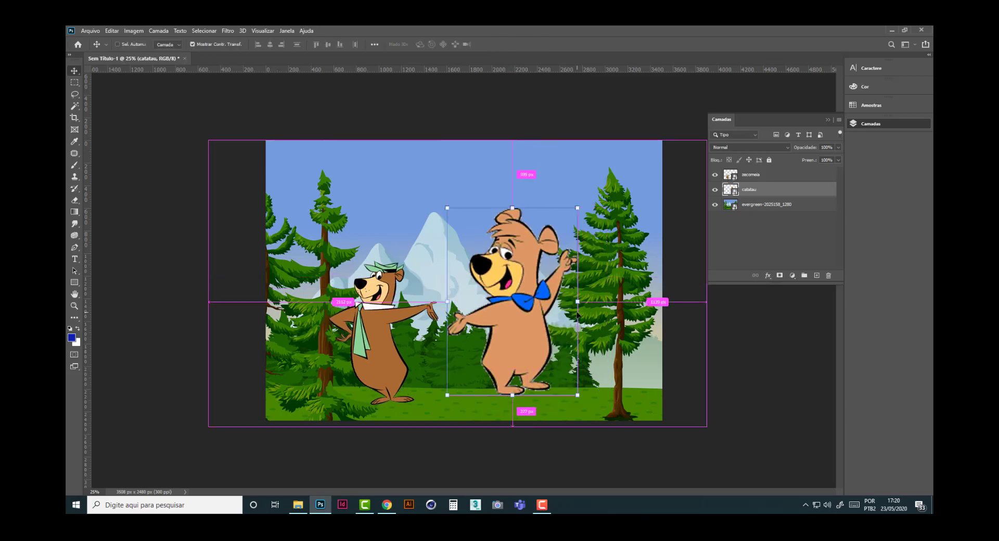
pyautogui.hotkey('ctrl', 'z')
pyautogui.hotkey('ctrl', 'z')
pyautogui.hotkey('ctrl', 'z')
pyautogui.hotkey('ctrl', 'z')
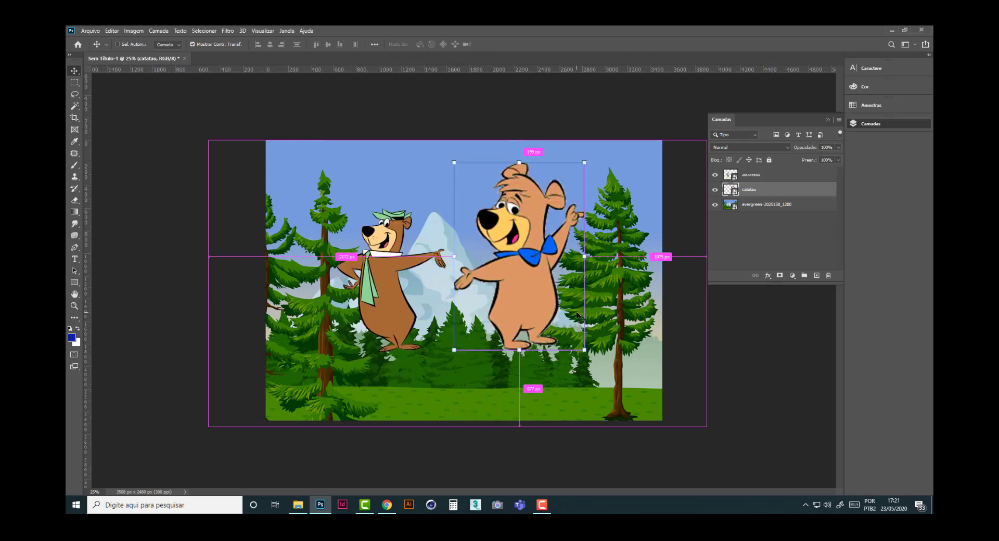
pyautogui.hotkey('ctrl', 'z')
pyautogui.hotkey('ctrl', 'z')
pyautogui.hotkey('ctrl', 'z')
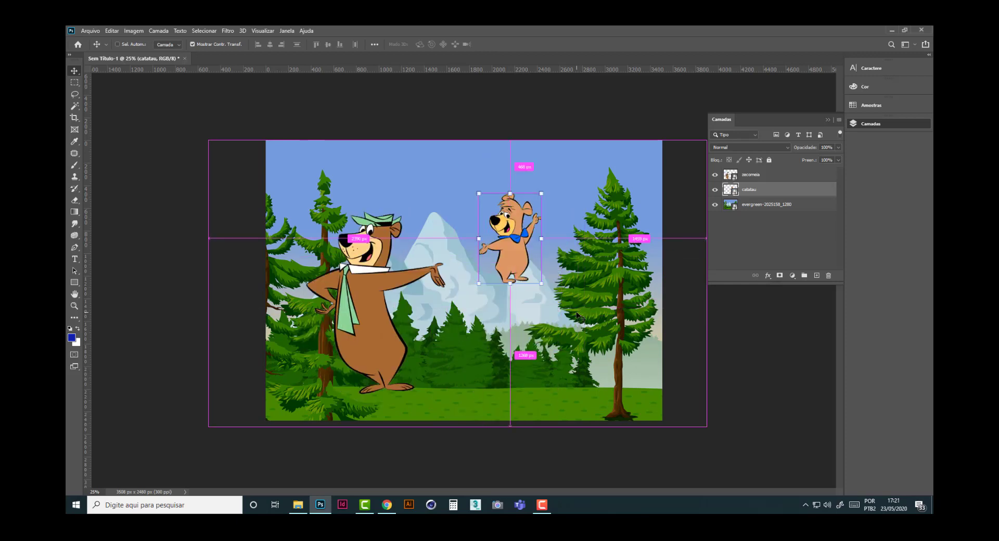
pyautogui.hotkey('ctrl', 'z')
pyautogui.hotkey('ctrl', 'z')
pyautogui.hotkey('ctrl', 'z')
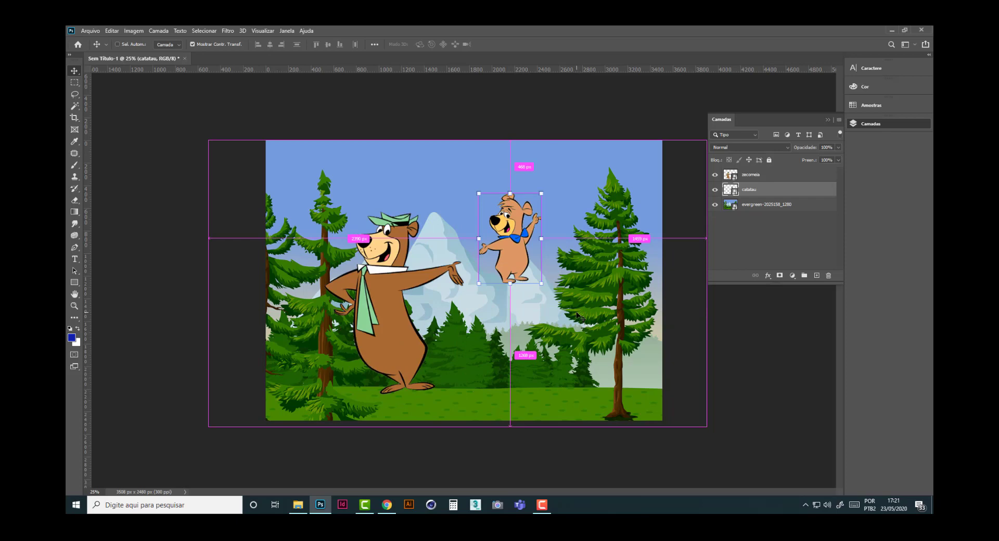
pyautogui.hotkey('ctrl', 'z')
pyautogui.hotkey('ctrl', 'z')
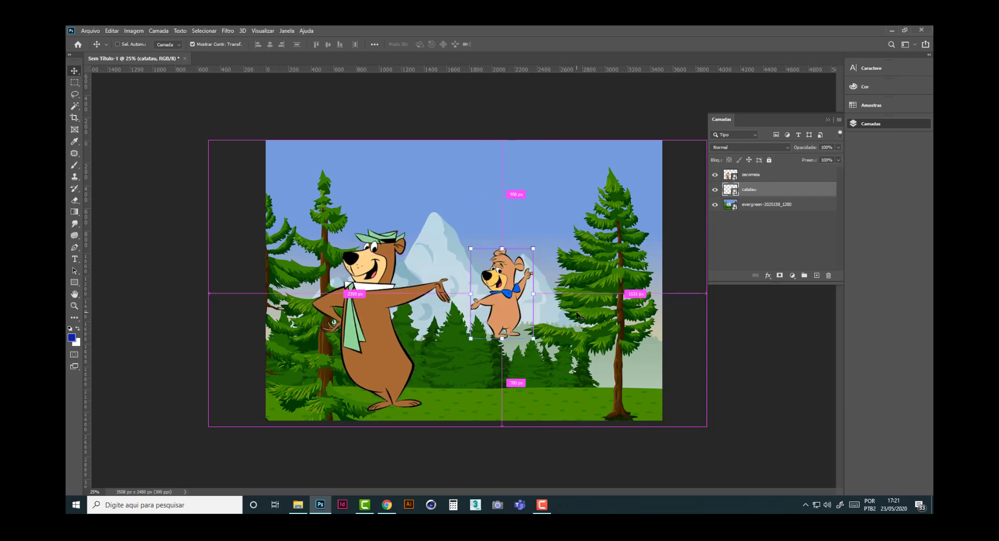
pyautogui.hotkey('ctrl', 'z')
pyautogui.hotkey('ctrl', 'z')
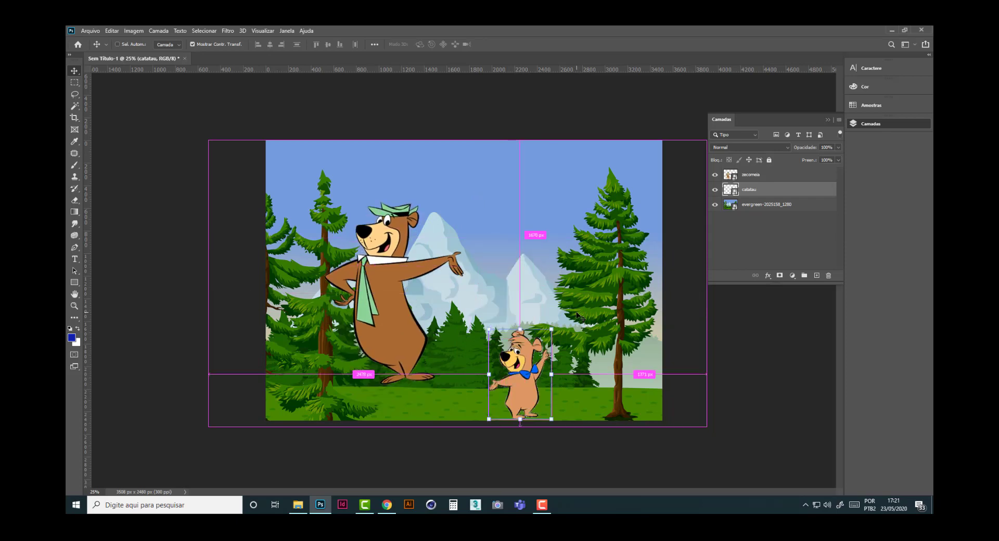
pyautogui.hotkey('ctrl', 'z')
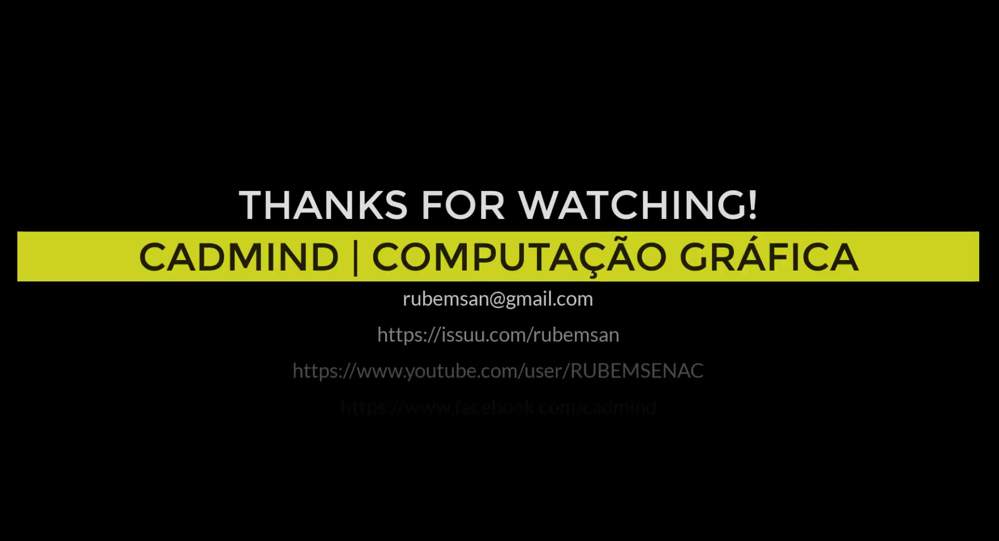